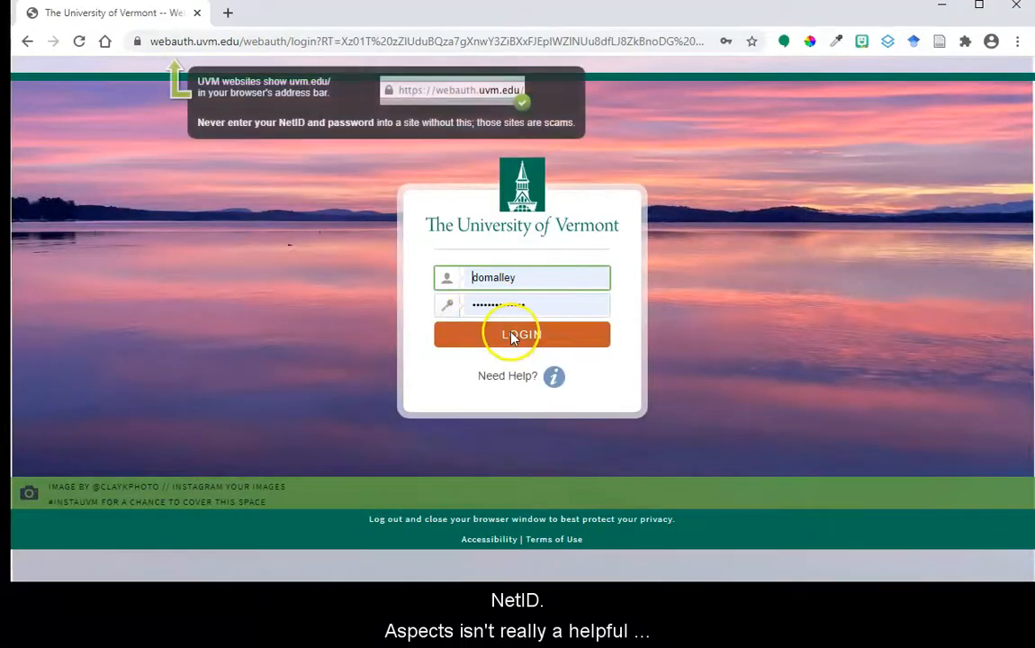
Log in with the prefilled university credentials and search PubMed for "nutrition youth behavior".
click(512, 337)
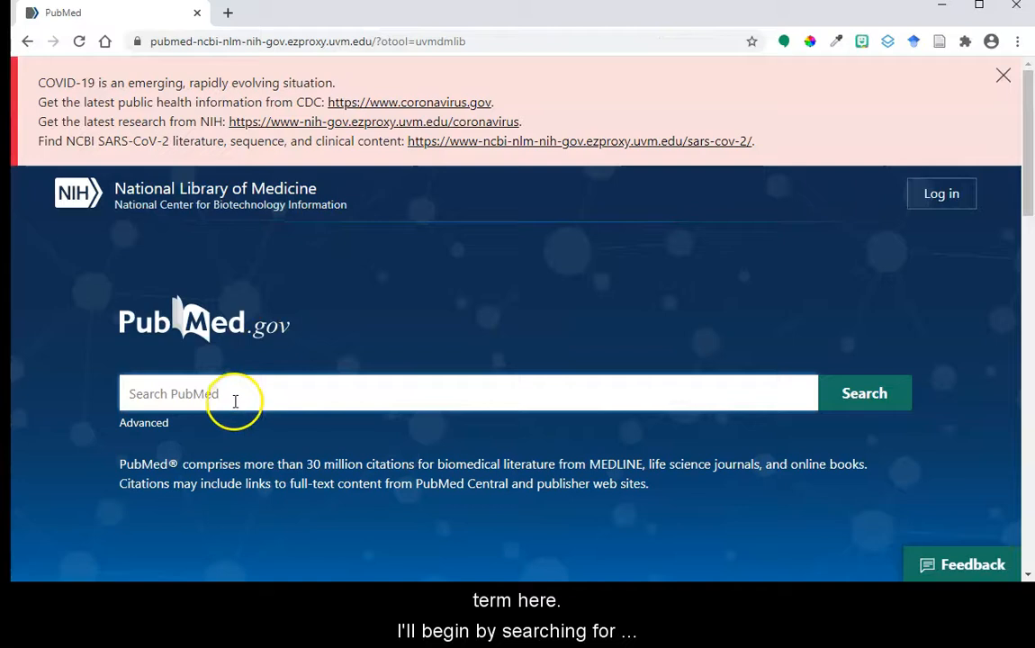
click(235, 402)
text(nutrition youth behavior)
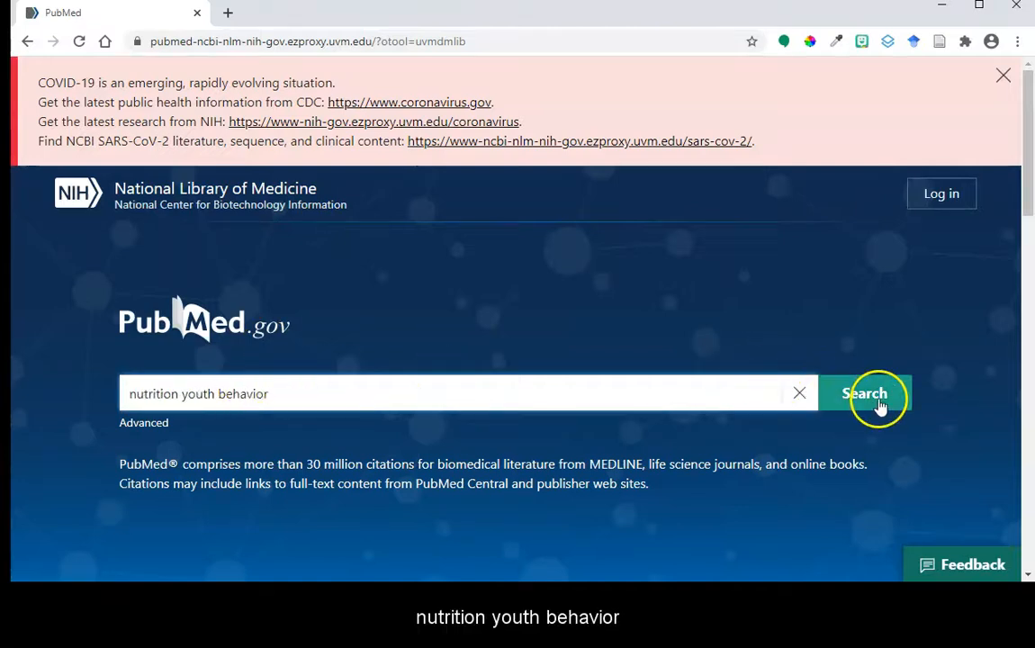
click(866, 394)
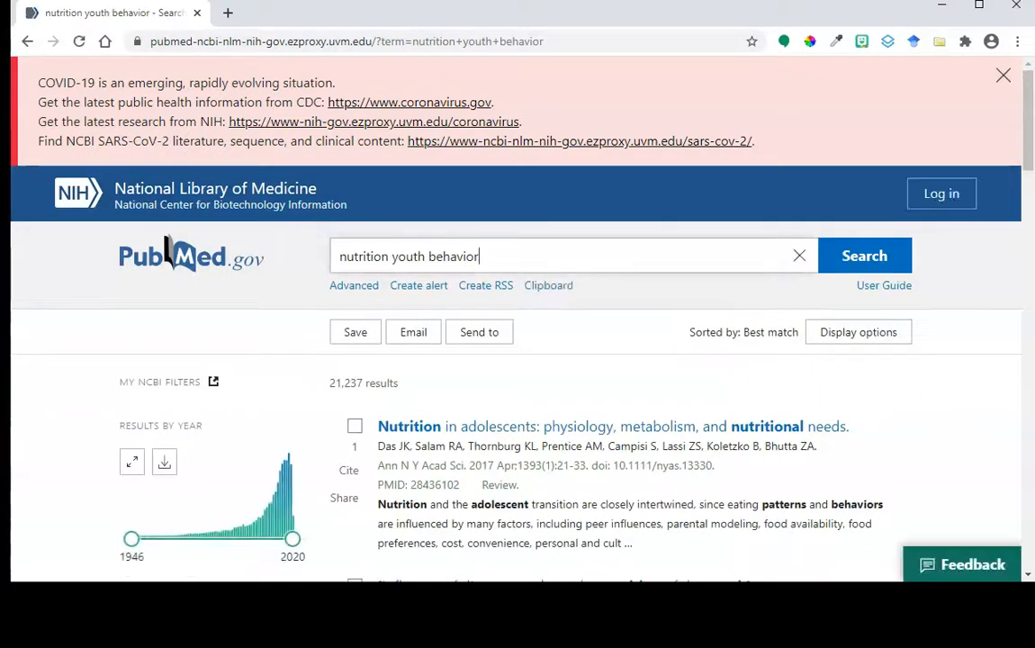
Open the article "Understanding Eating Behavior during the Transition from Adolescence to Young Adulthood" from the results and examine its MeSH terms.
scroll(477, 396, down, 1)
scroll(504, 396, down, 4)
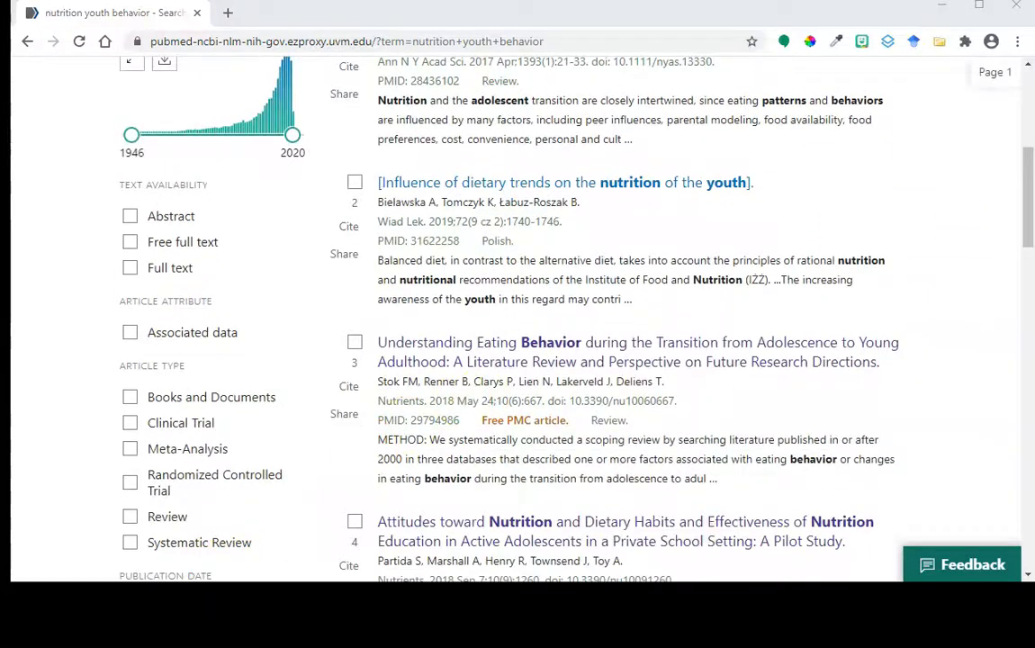
click(445, 366)
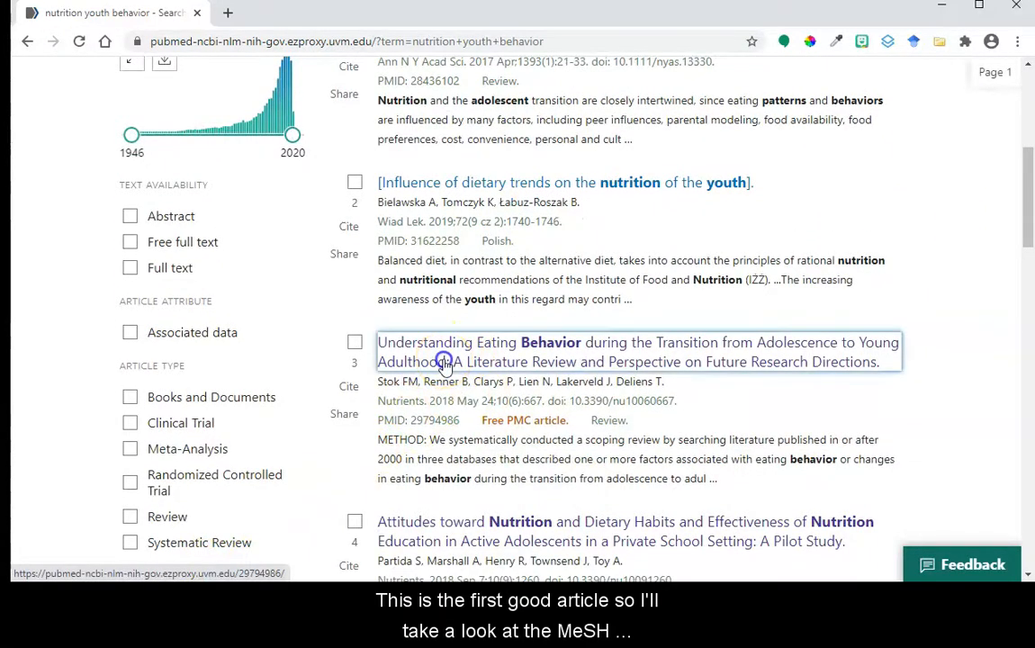
scroll(440, 369, down, 10)
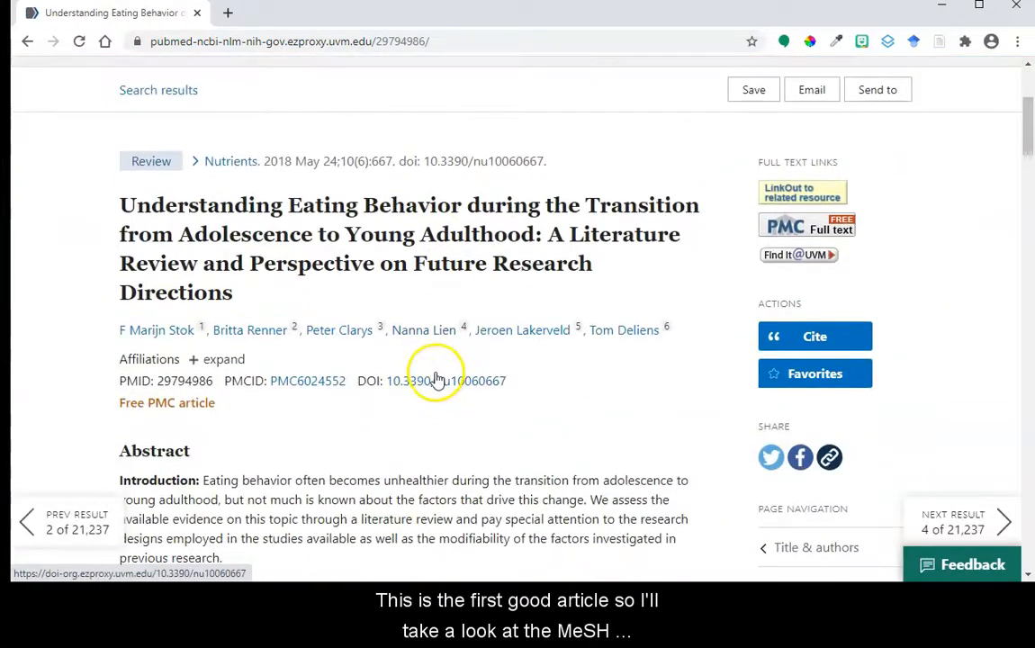
scroll(447, 404, down, 15)
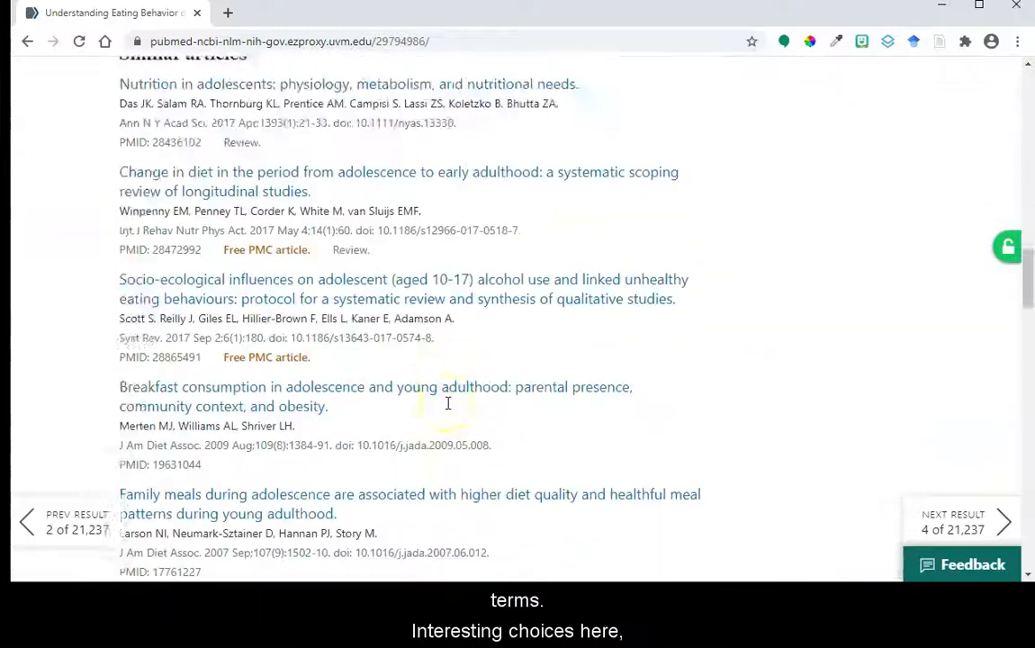
scroll(447, 404, down, 6)
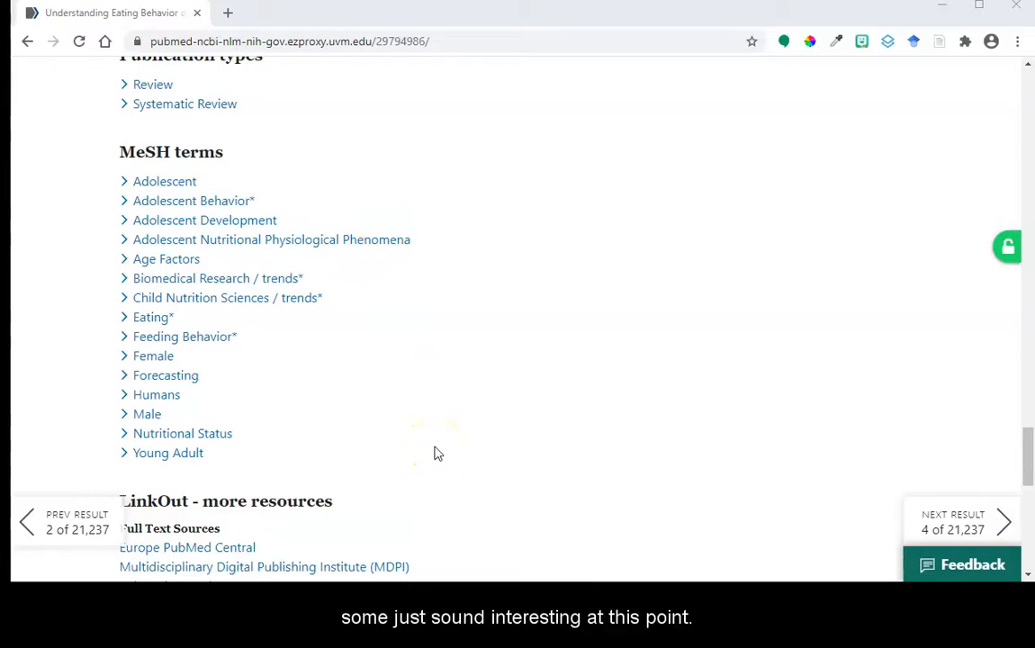
Go through the next three records in the search results and review the MeSH terms assigned to each.
click(987, 520)
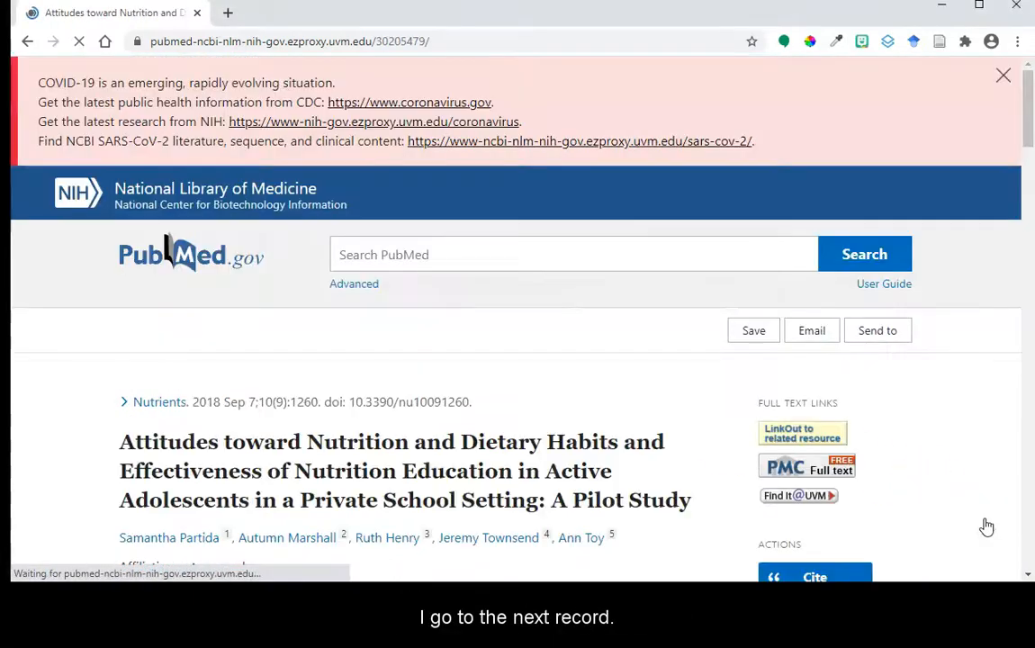
scroll(328, 486, down, 15)
scroll(329, 486, down, 1)
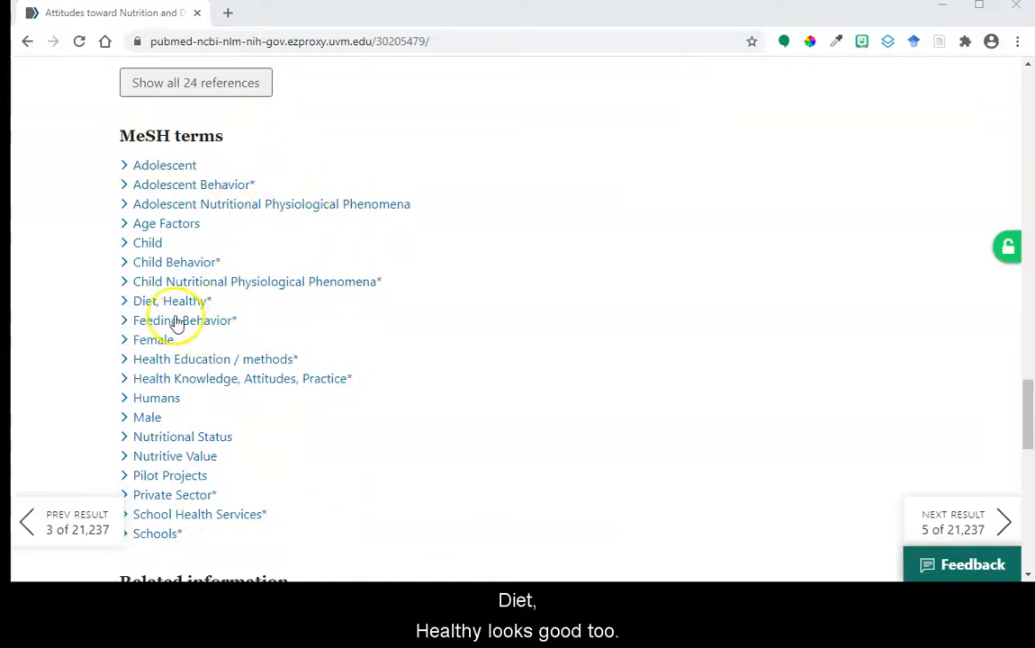
click(963, 530)
scroll(283, 479, down, 2)
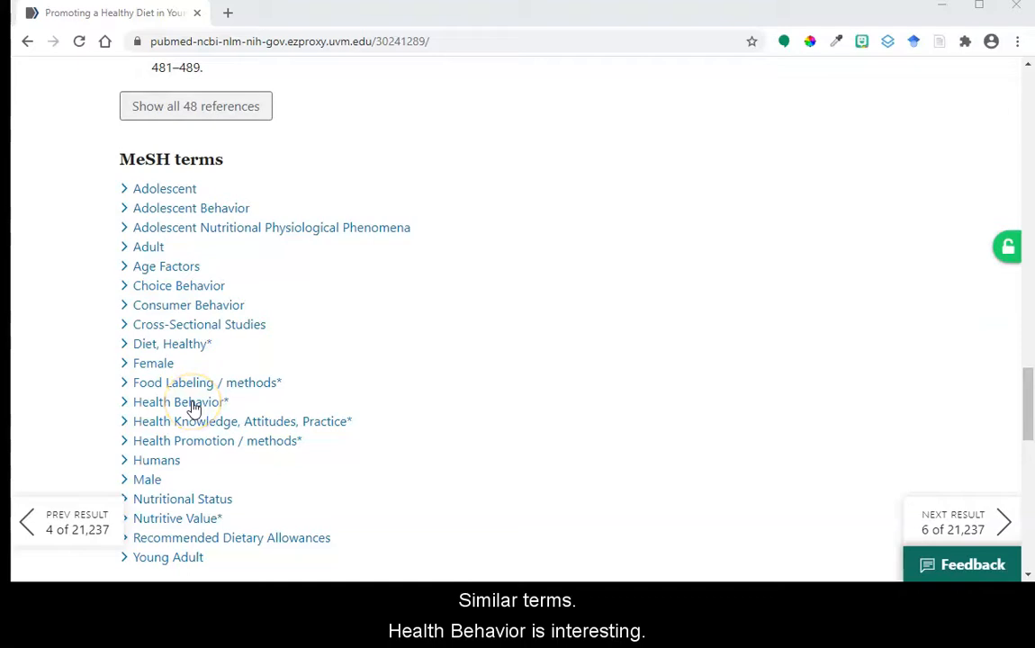
click(1004, 523)
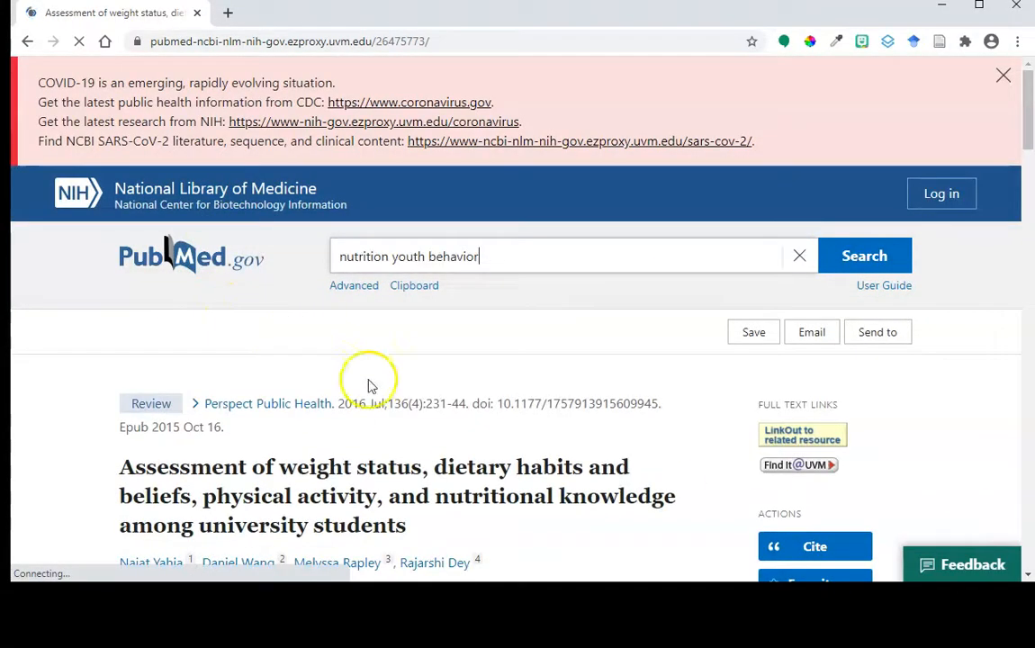
drag(1028, 558, 1029, 559)
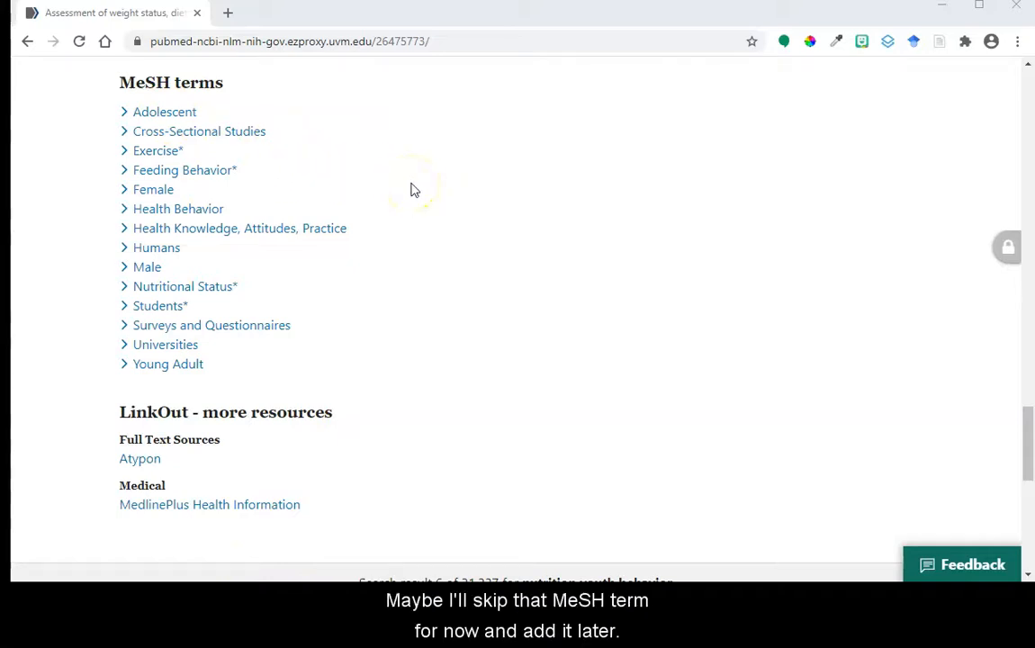
scroll(413, 190, up, 1)
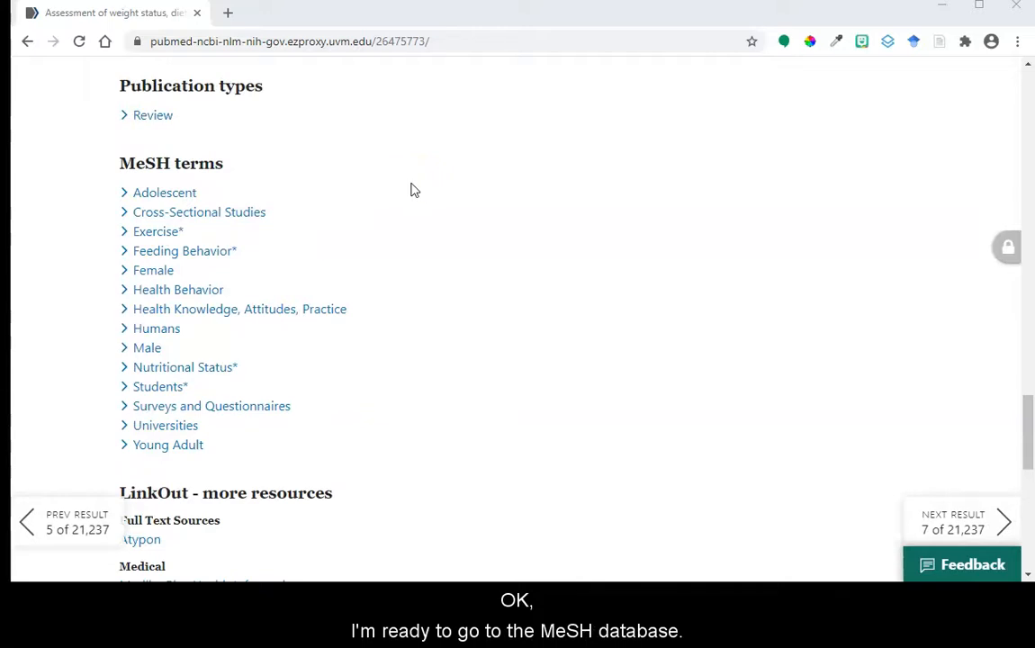
Look up the article's Feeding Behavior term in the MeSH database and add it to the PubMed Search Builder.
click(199, 256)
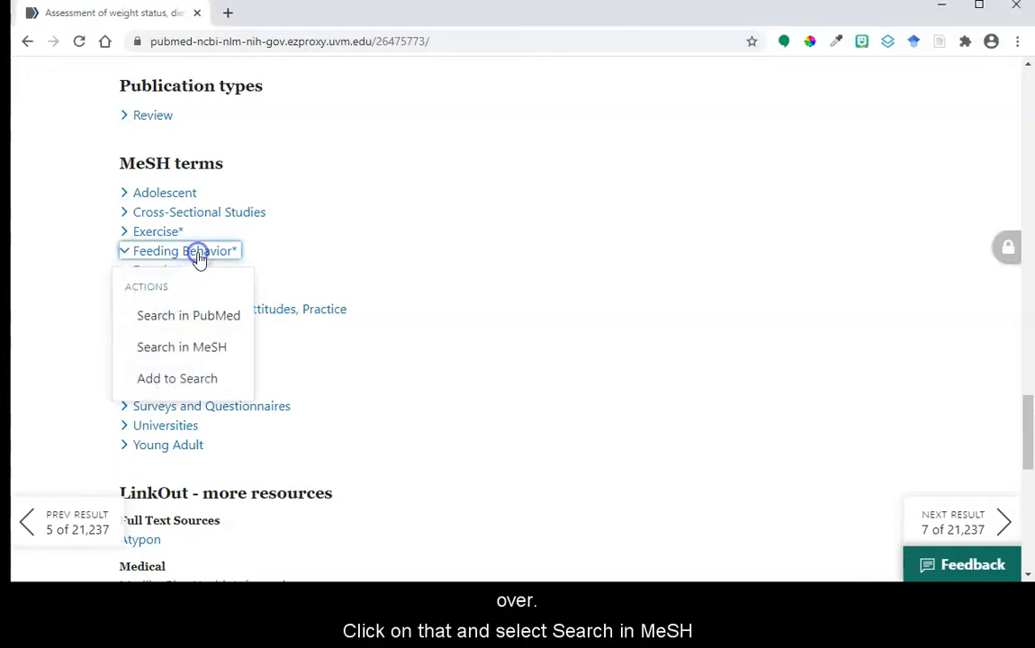
click(184, 350)
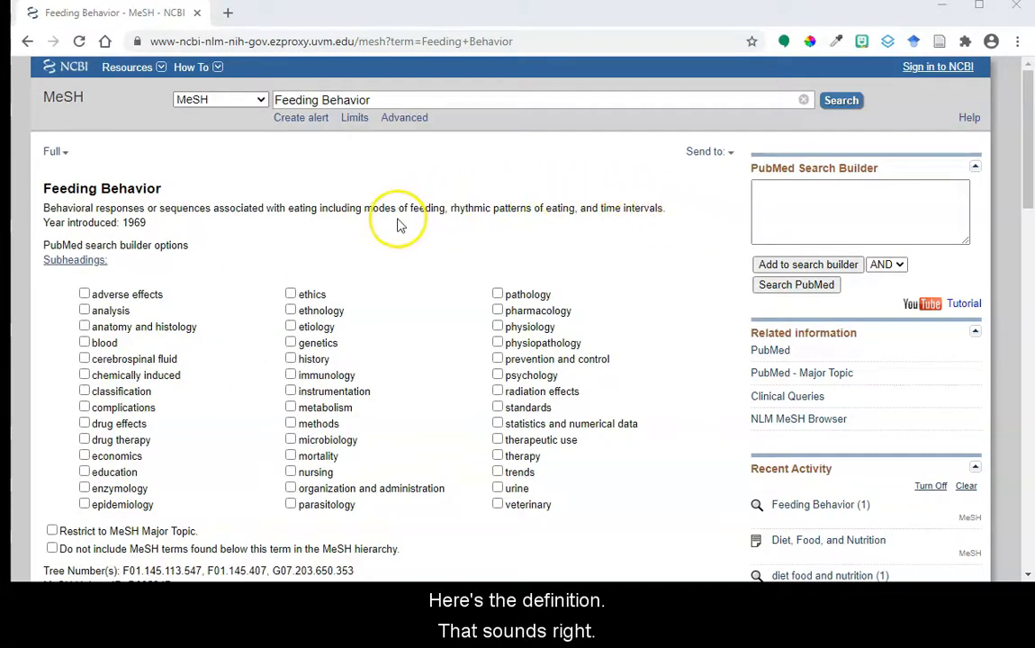
click(797, 265)
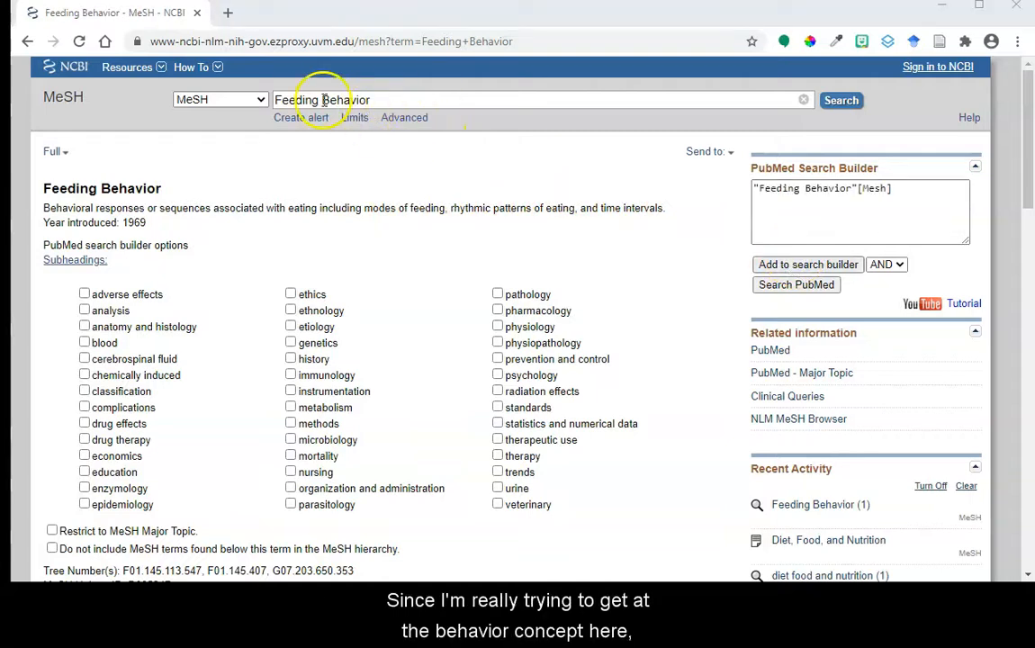
Search the MeSH database for "Health Behavior" and open the matching entry.
drag(397, 100, 268, 100)
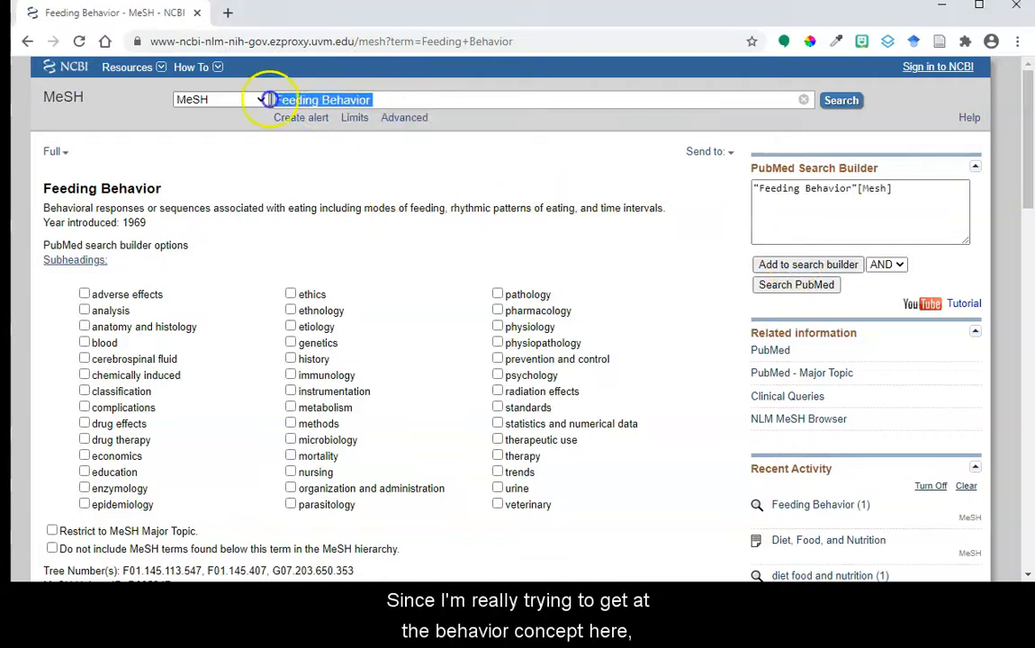
text(Healt)
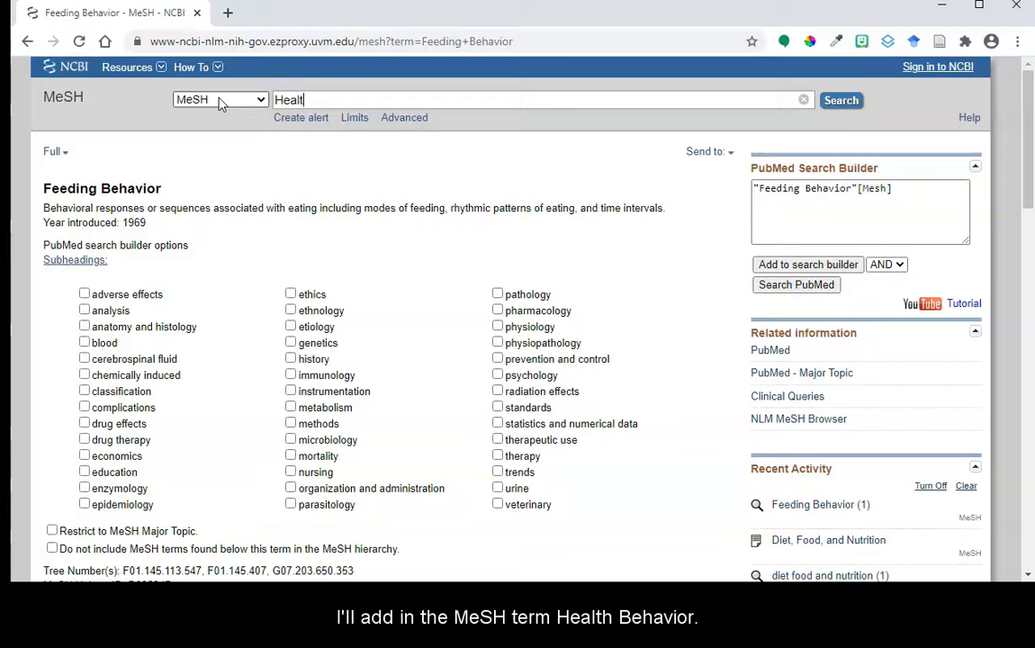
text(h Behavior)
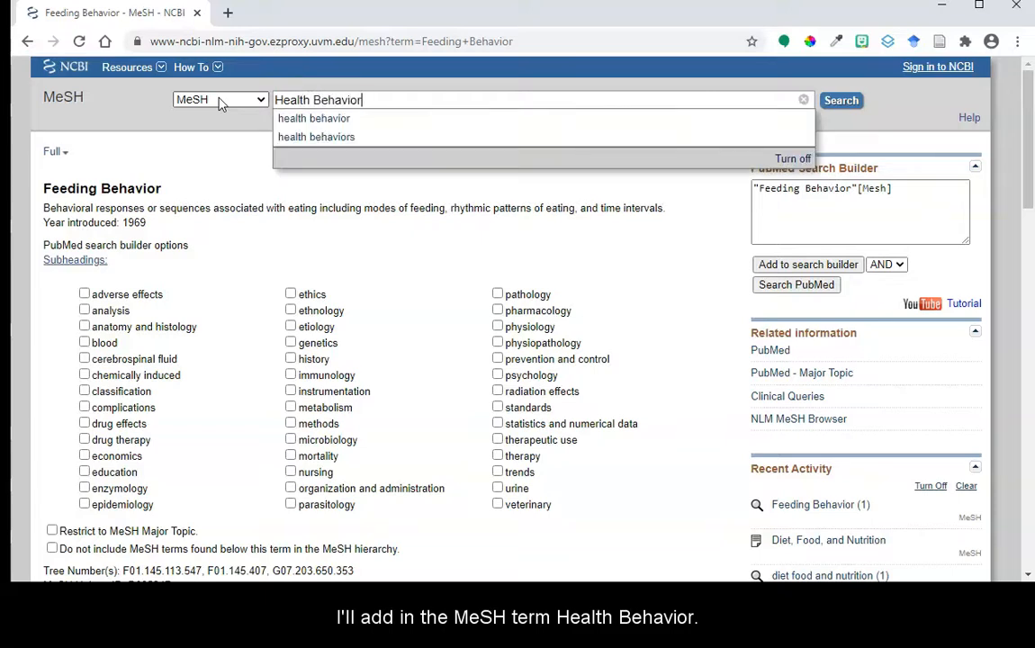
click(842, 100)
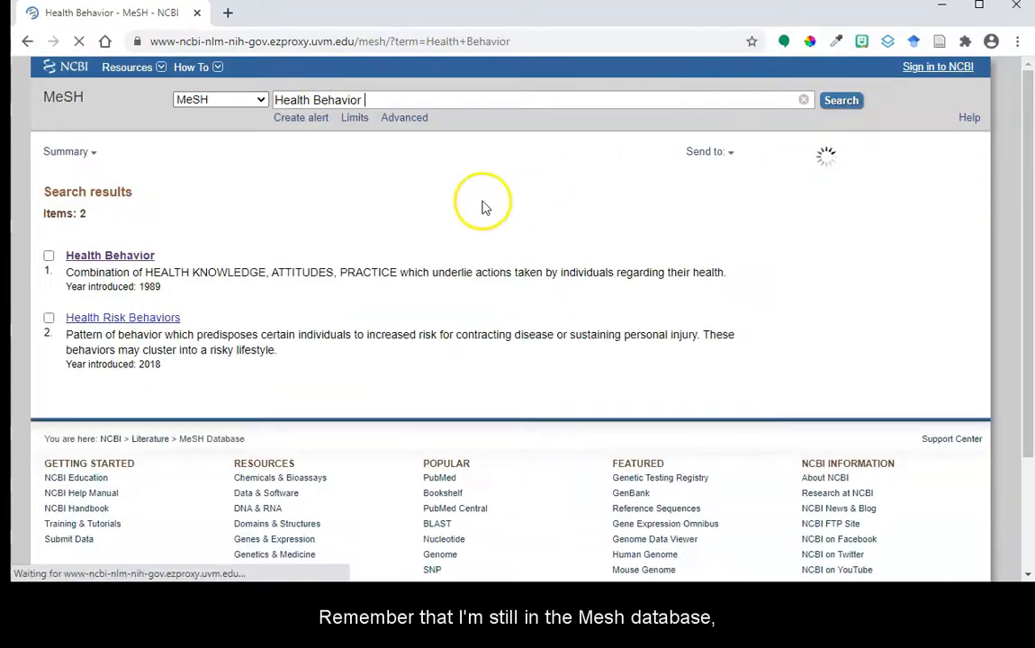
click(117, 257)
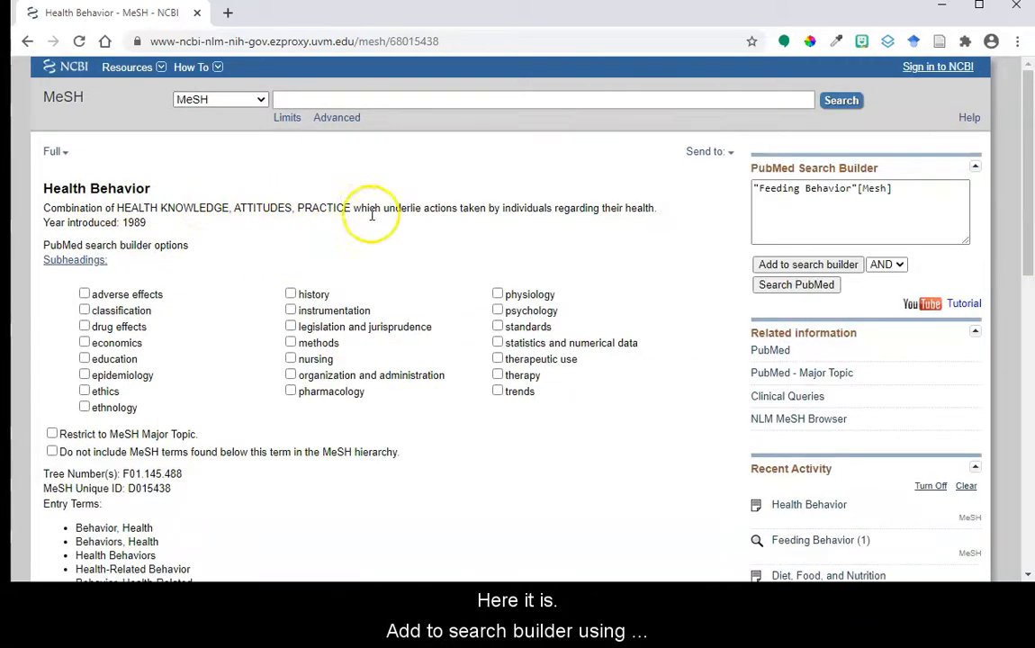
Add Health Behavior to the PubMed Search Builder, combined using OR.
click(885, 265)
click(884, 308)
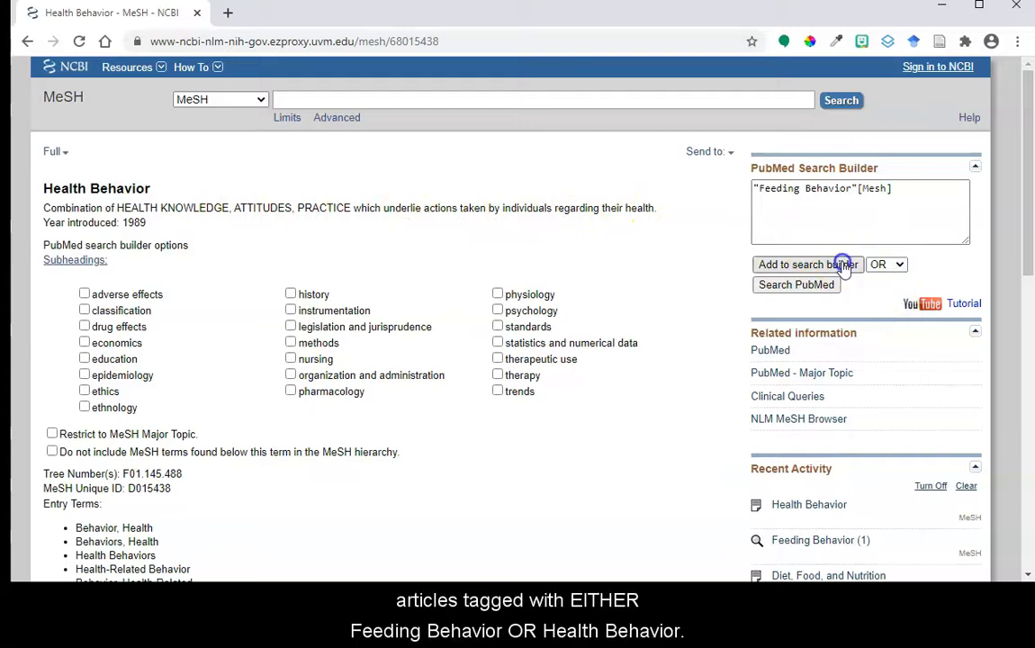
click(782, 264)
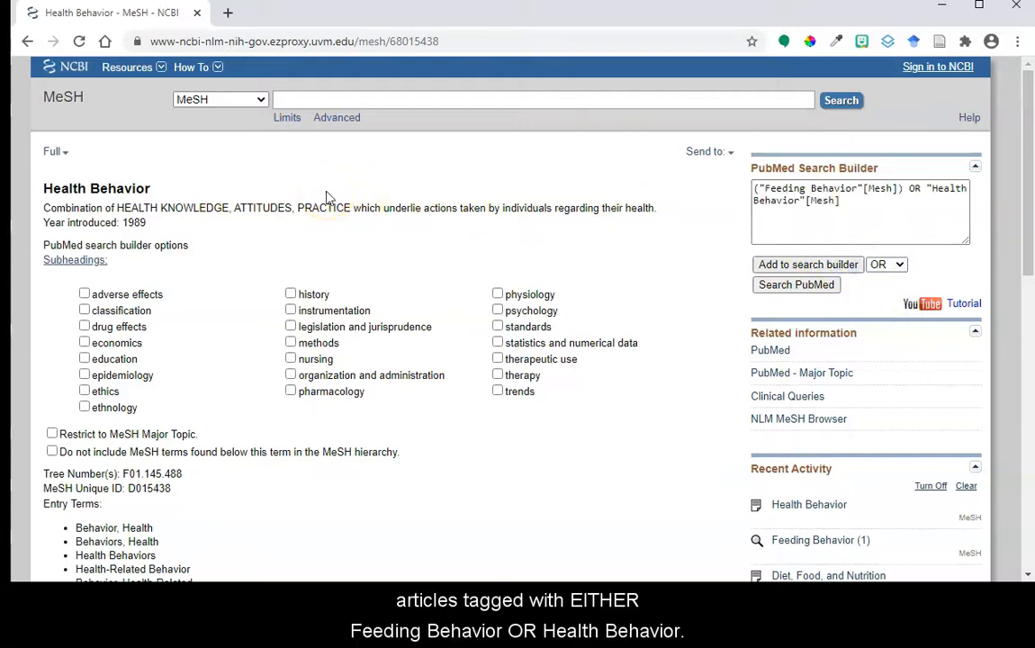
Search the MeSH database for "child nutrition sciences" and review the term's definition and entry terms.
click(308, 102)
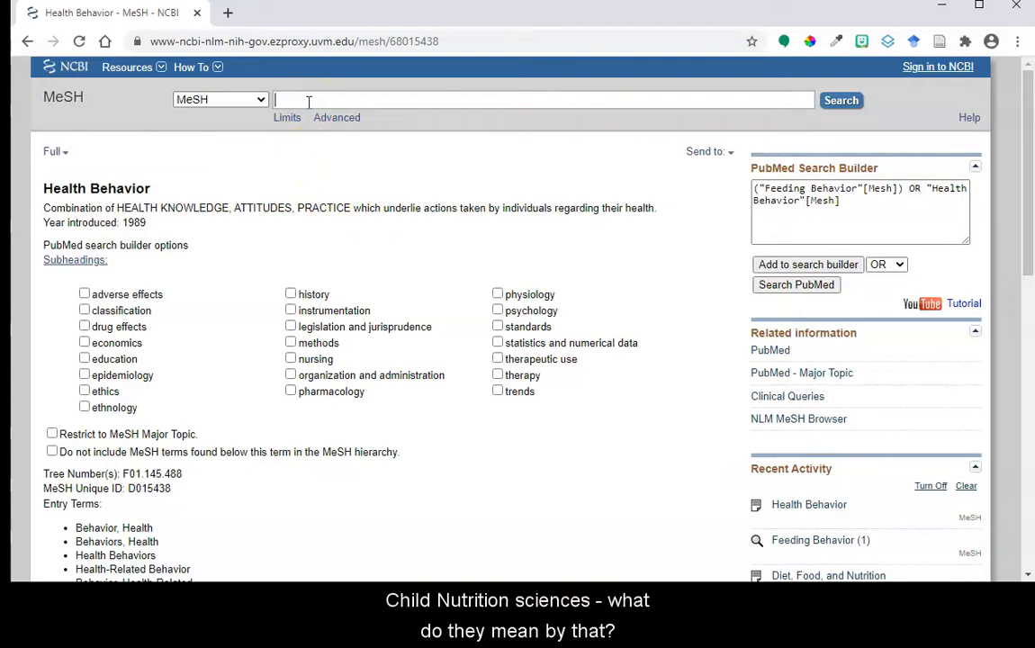
text(child nutrition sciences)
click(842, 100)
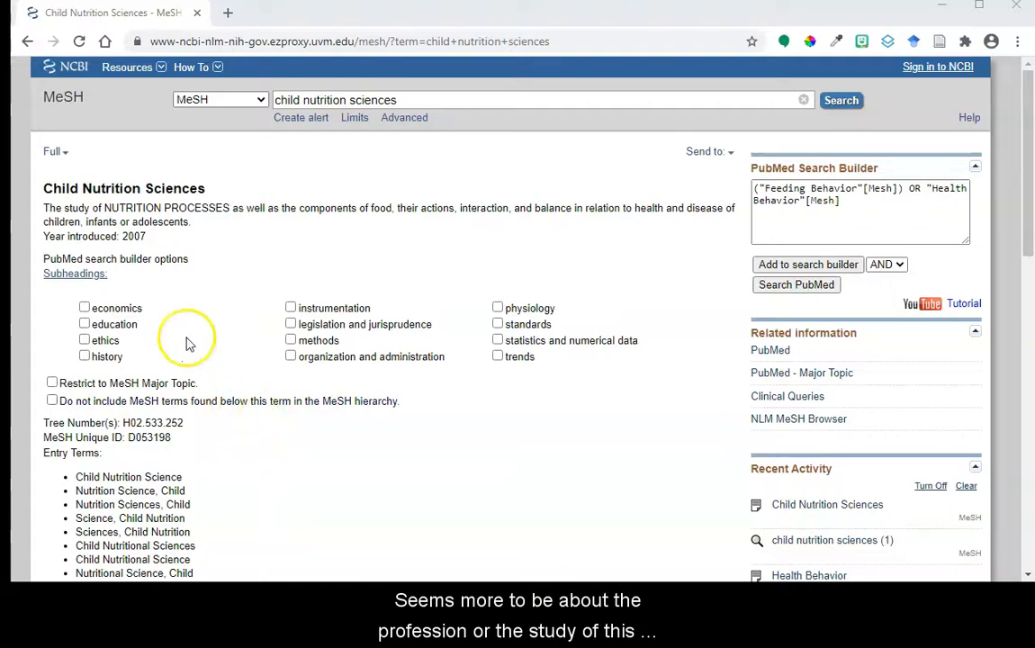
scroll(213, 551, down, 3)
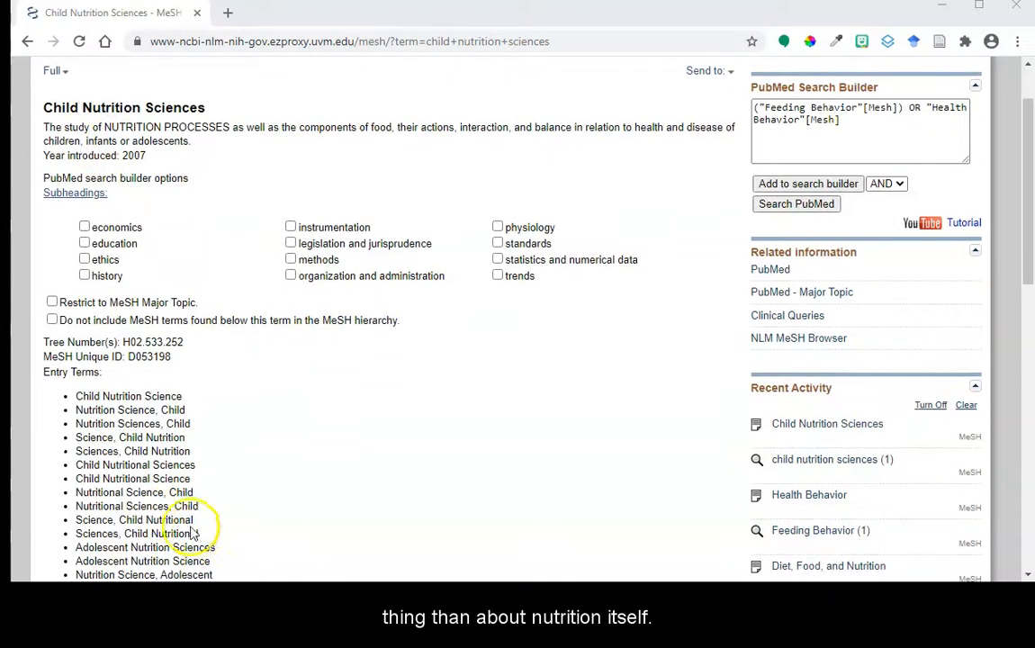
scroll(402, 311, up, 3)
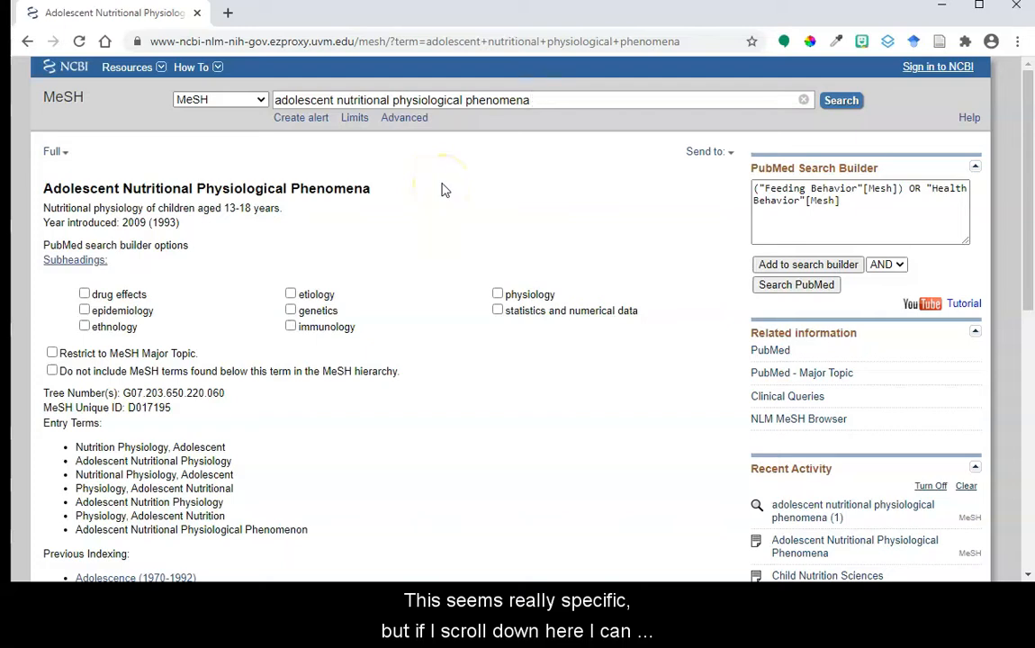
Open the broader Diet, Food, and Nutrition term from the Adolescent Nutritional Physiological Phenomena entry and review its narrower topics.
scroll(428, 261, down, 5)
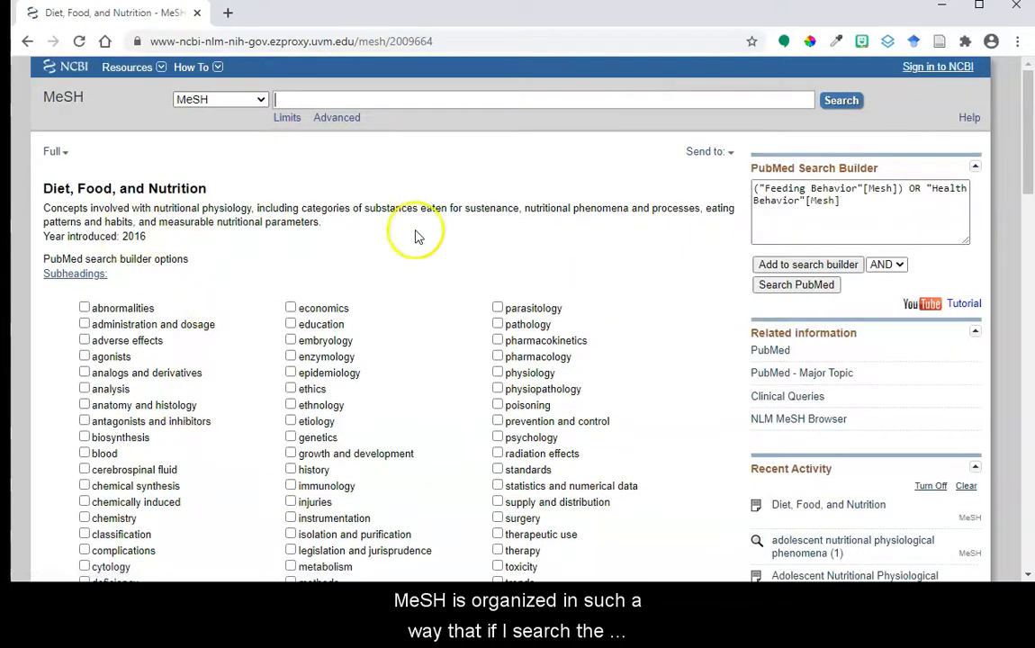
scroll(428, 248, down, 5)
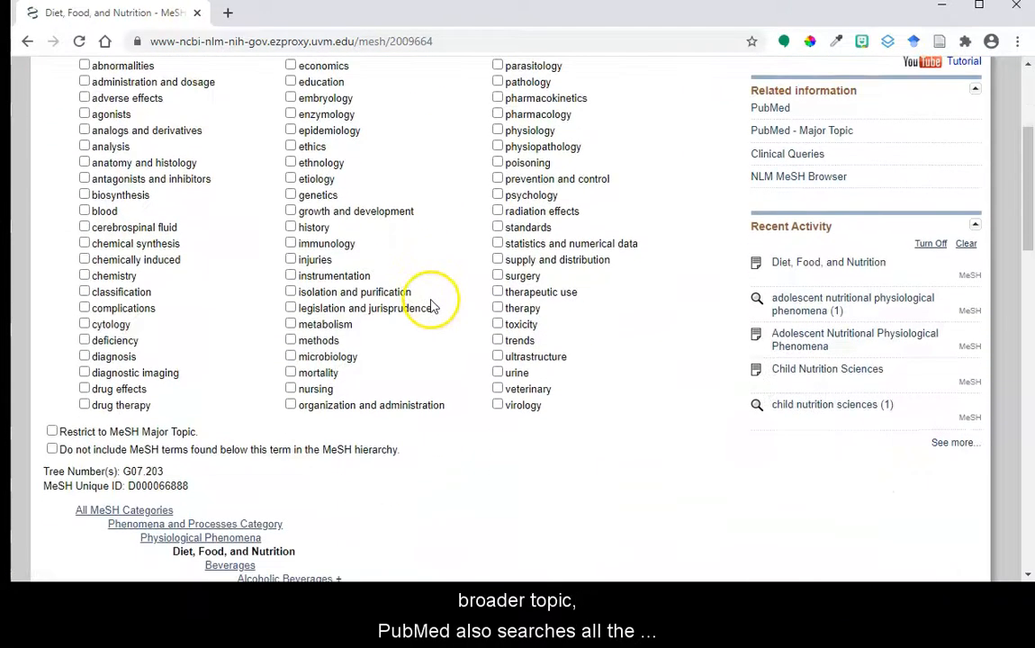
scroll(431, 306, down, 1)
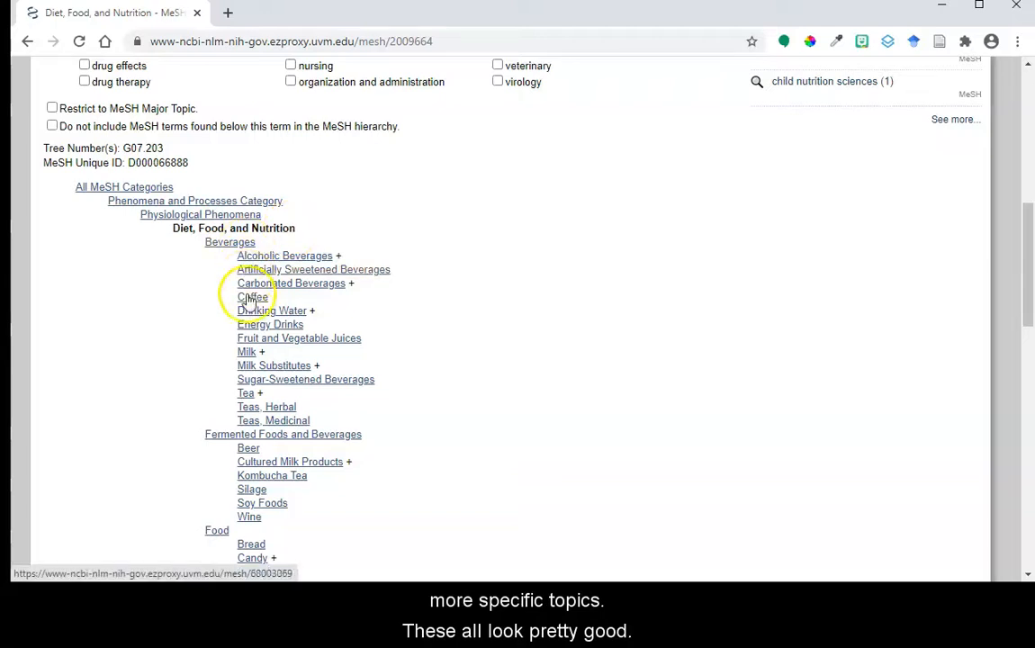
scroll(455, 439, down, 2)
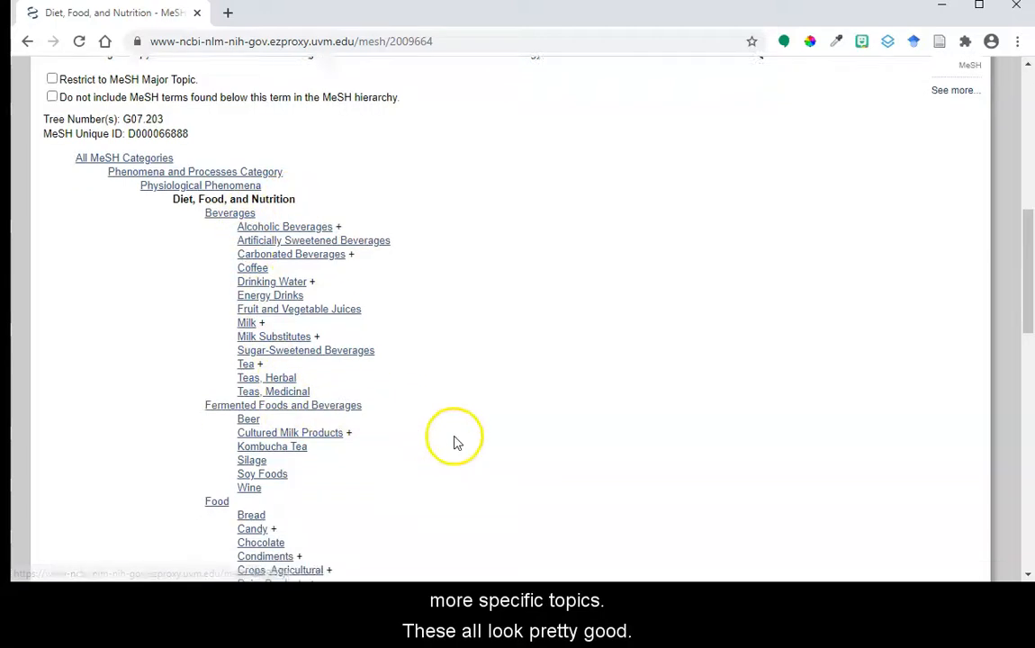
scroll(455, 439, down, 5)
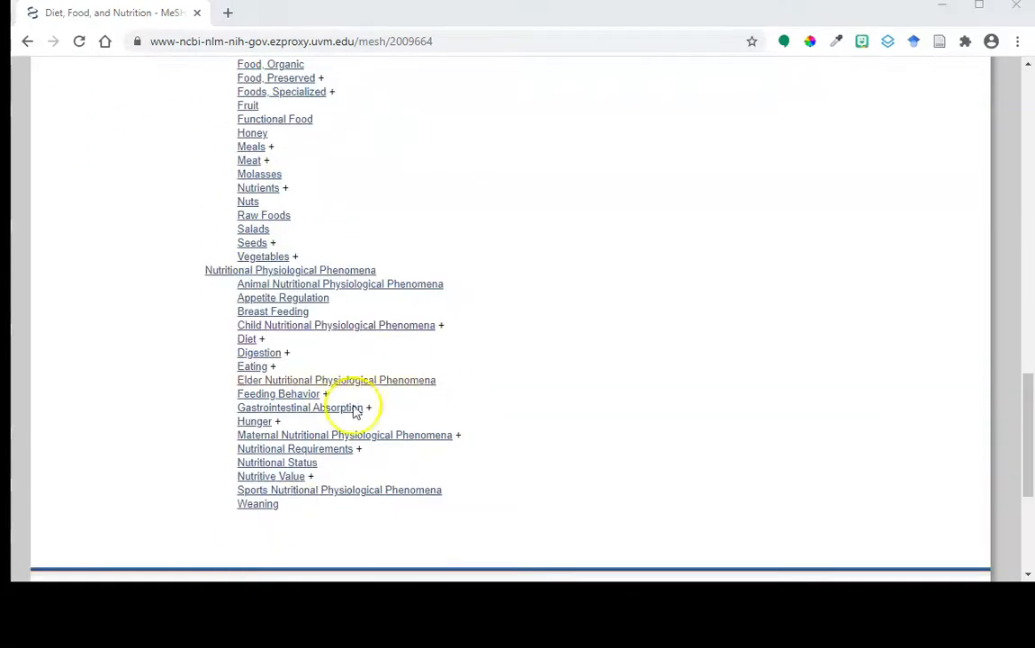
Open the narrower Diet term and review the specific diets listed beneath it in the MeSH hierarchy.
click(248, 342)
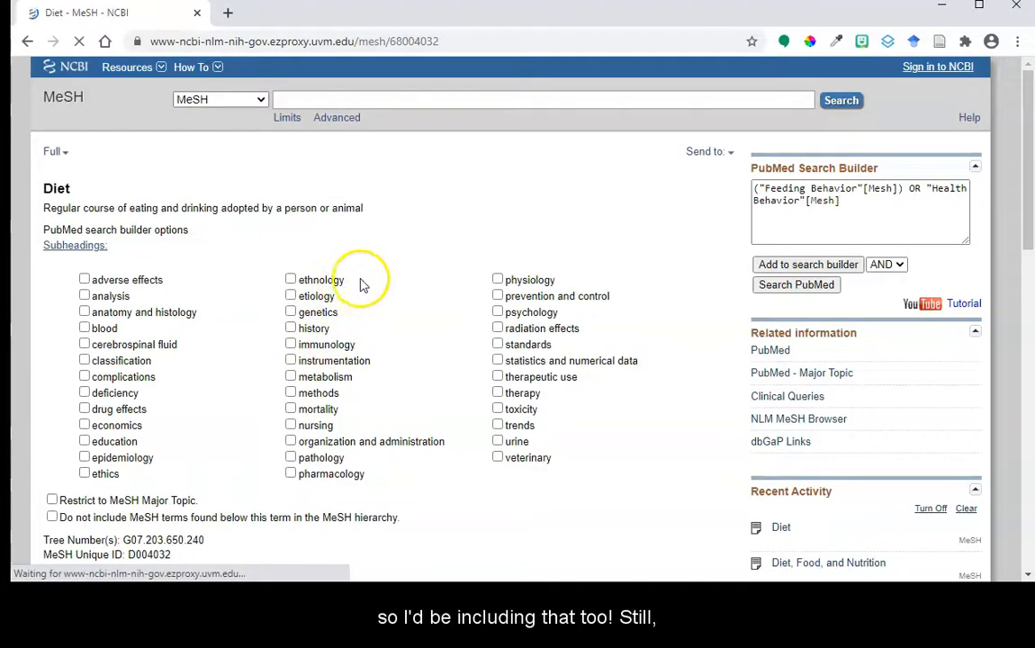
scroll(388, 277, down, 2)
scroll(390, 277, down, 5)
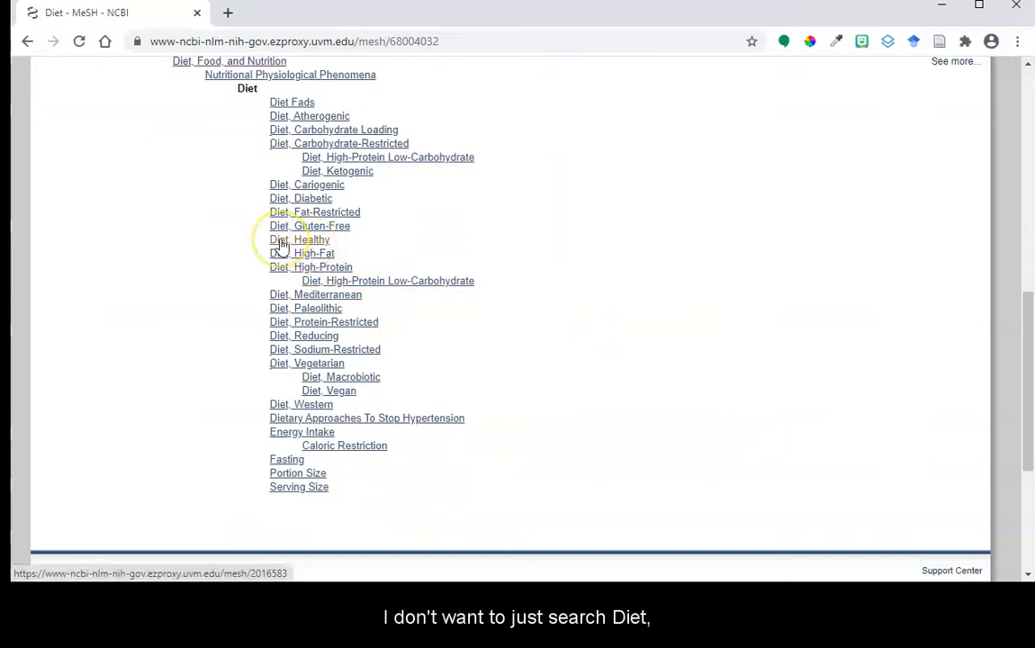
Return to the broader Diet, Food, and Nutrition term and add it to the PubMed Search Builder, combined using AND.
scroll(469, 300, up, 7)
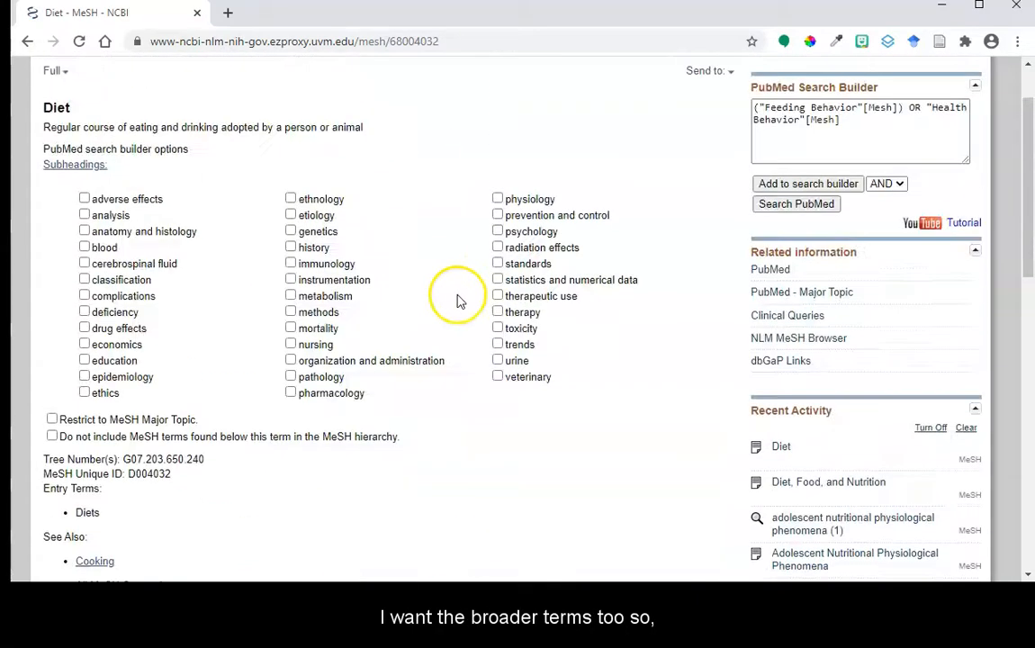
scroll(397, 284, up, 1)
scroll(225, 360, down, 4)
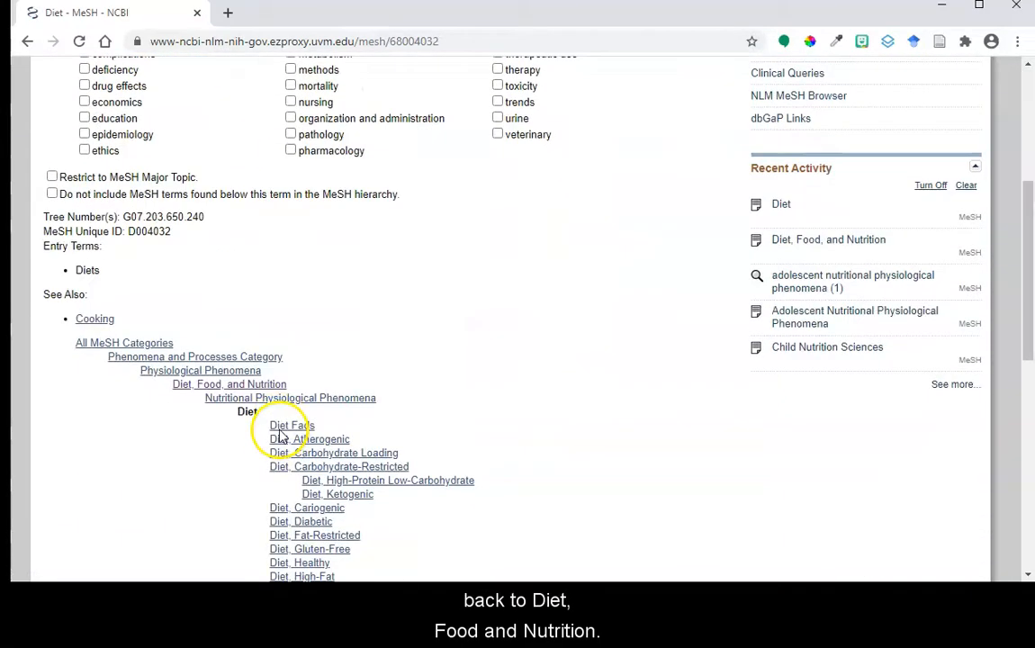
scroll(279, 437, down, 1)
click(185, 306)
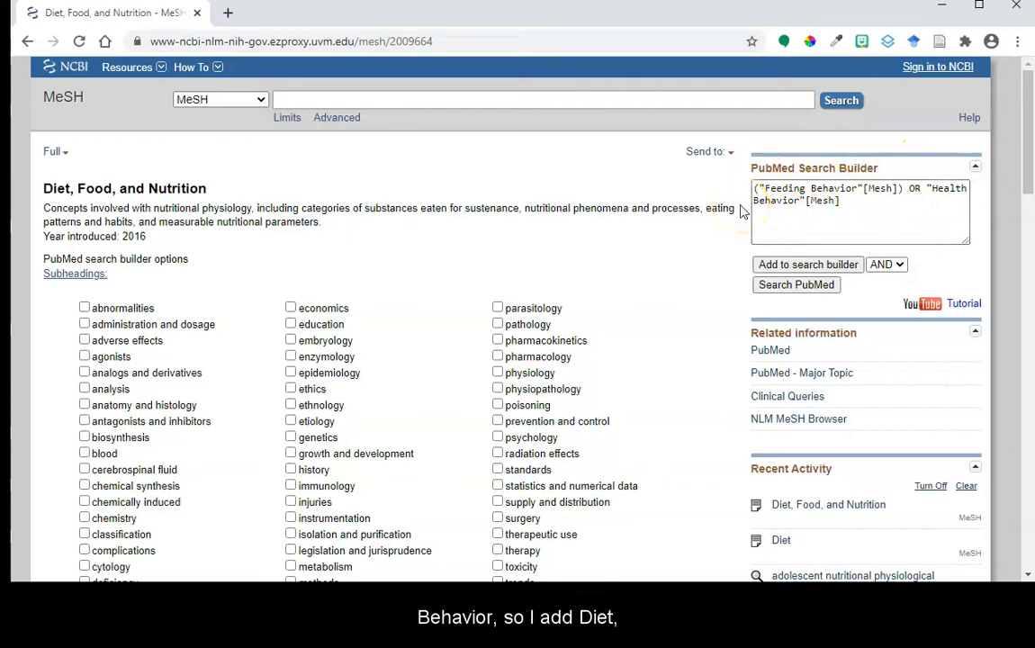
click(820, 267)
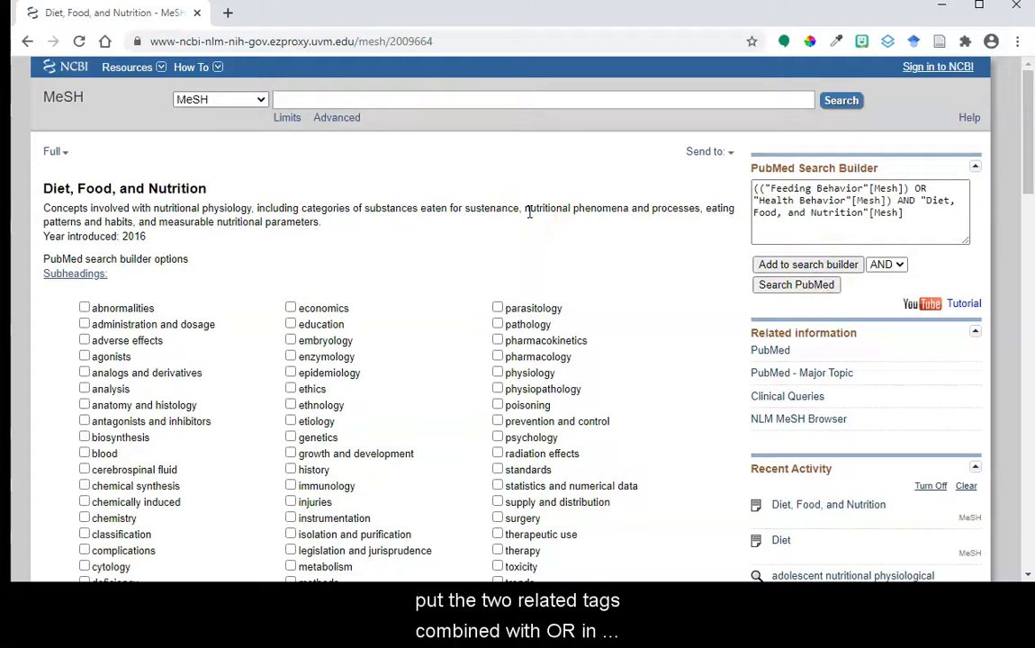
Check the parentheses around the two OR-combined behavior terms in the Search Builder and run the search in PubMed.
click(756, 191)
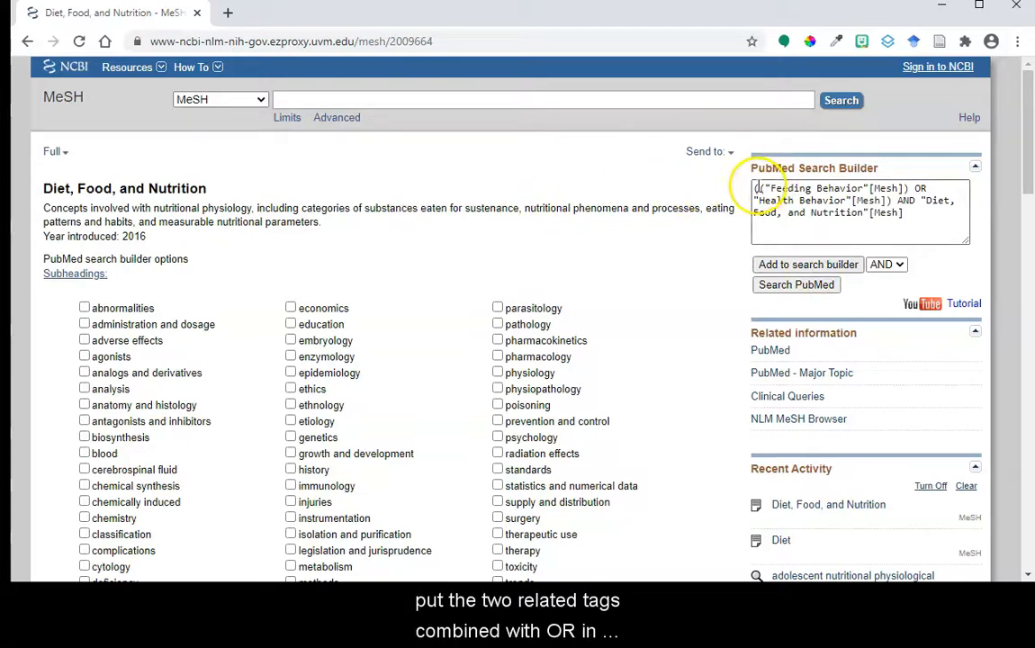
click(894, 200)
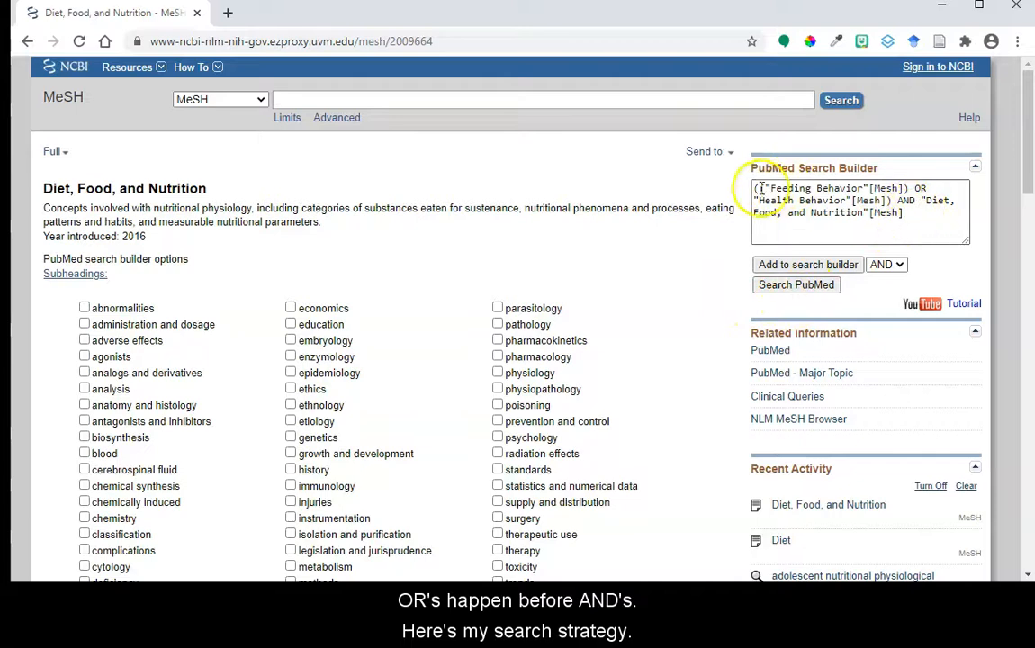
click(800, 288)
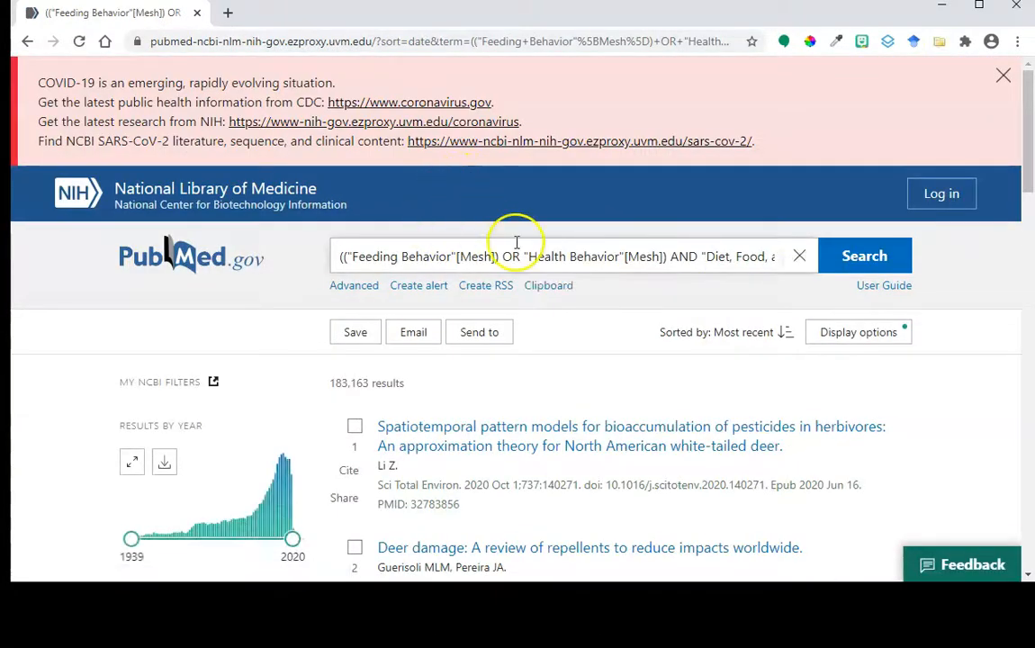
Sort the PubMed results by Best match and look over the top articles.
scroll(513, 243, down, 1)
scroll(518, 249, down, 1)
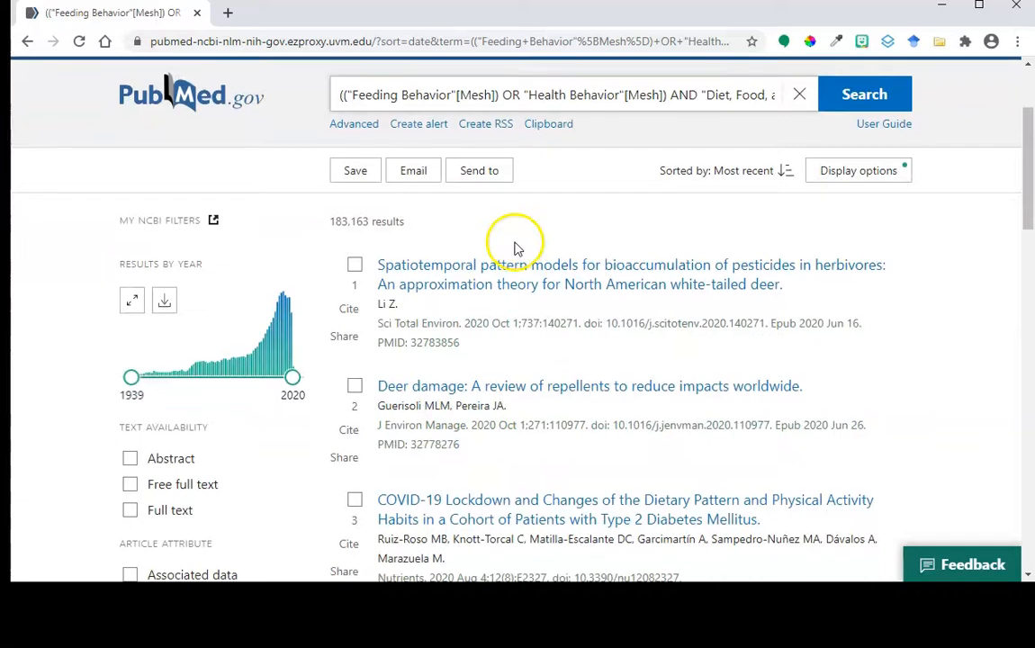
click(873, 172)
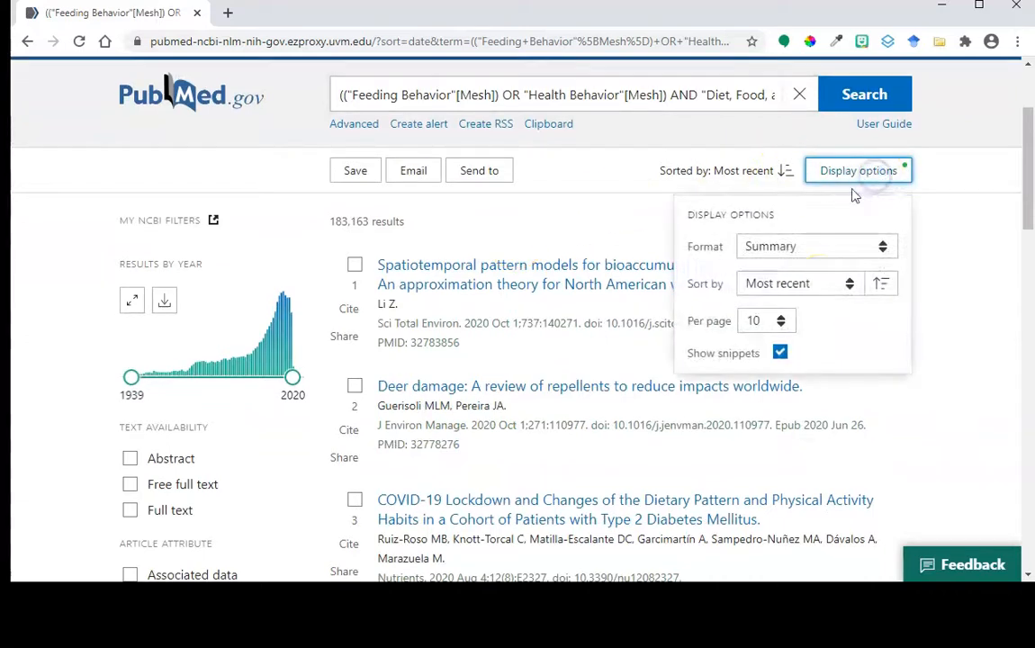
click(832, 287)
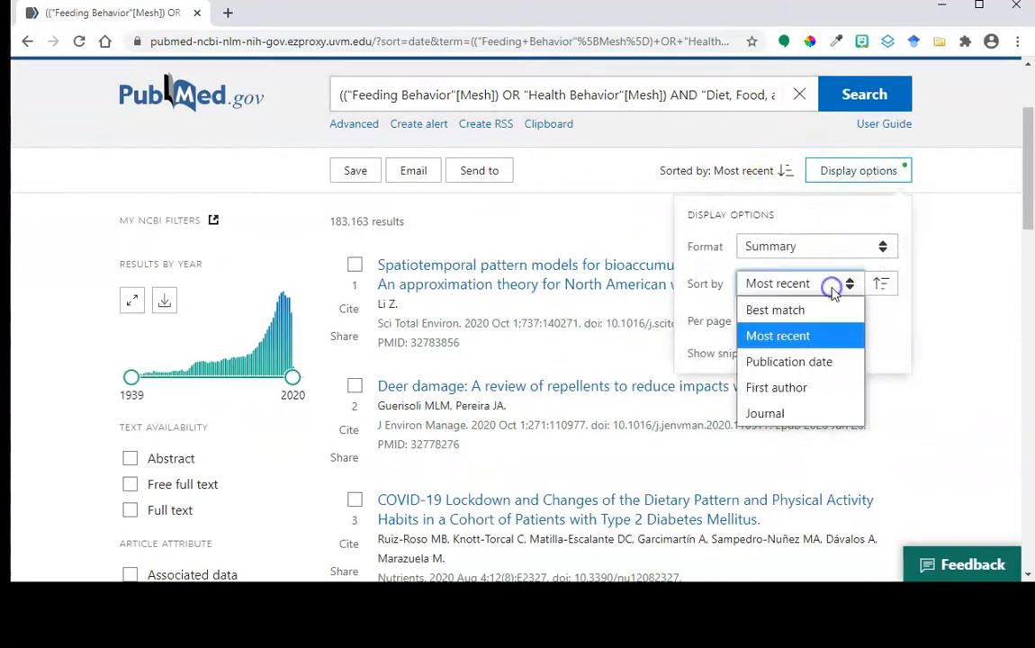
click(790, 309)
scroll(375, 347, down, 4)
scroll(388, 346, up, 1)
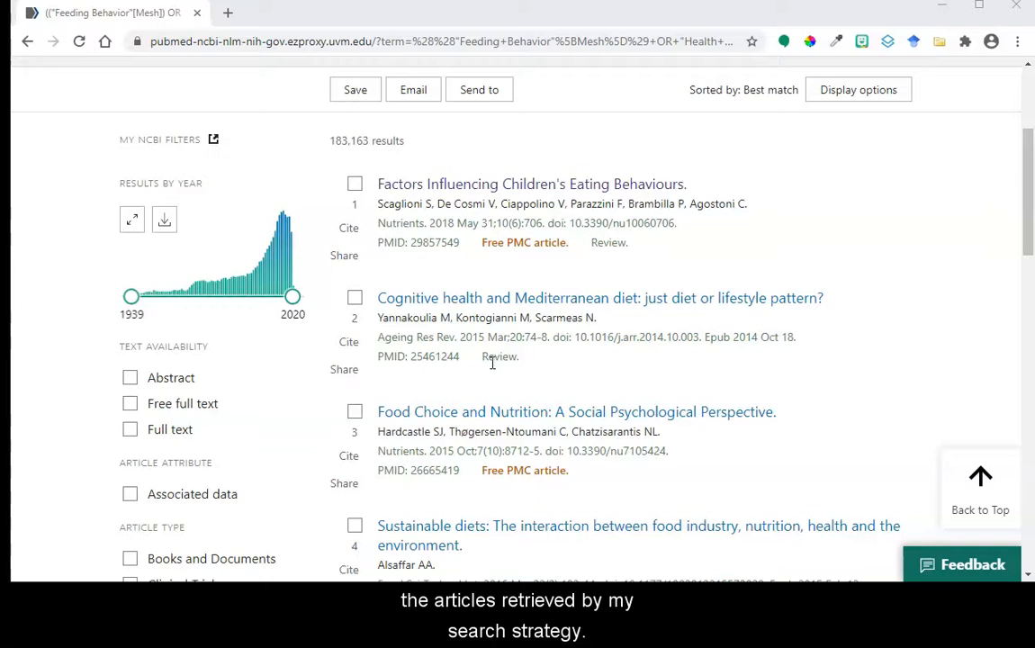
Add Adolescent: 13-18 years from the additional age filters to the results page's filter list.
scroll(493, 364, down, 1)
scroll(483, 364, down, 1)
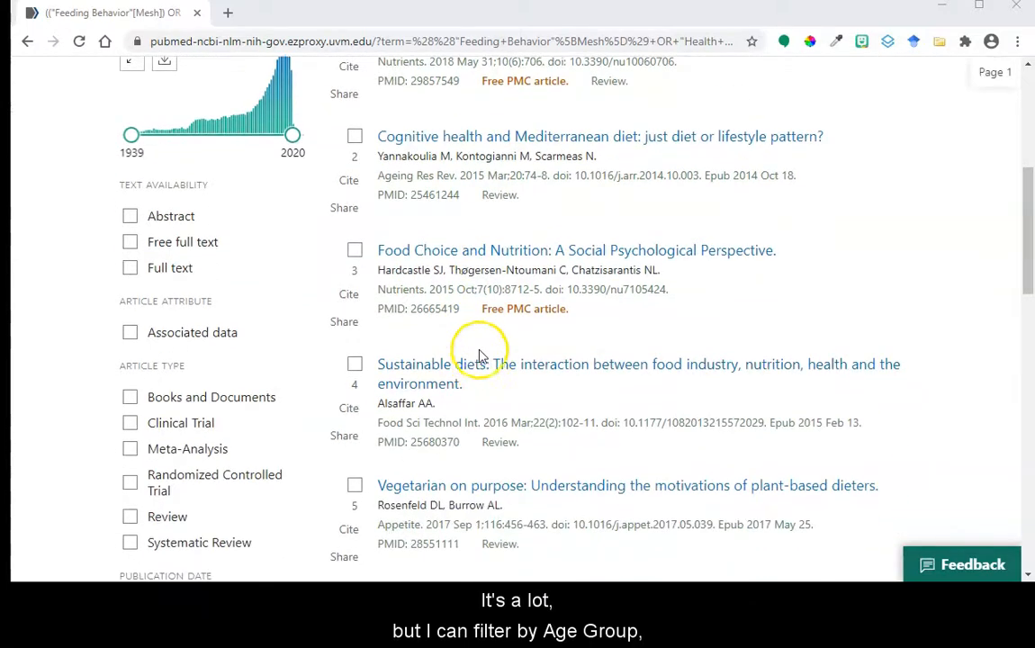
scroll(478, 341, down, 5)
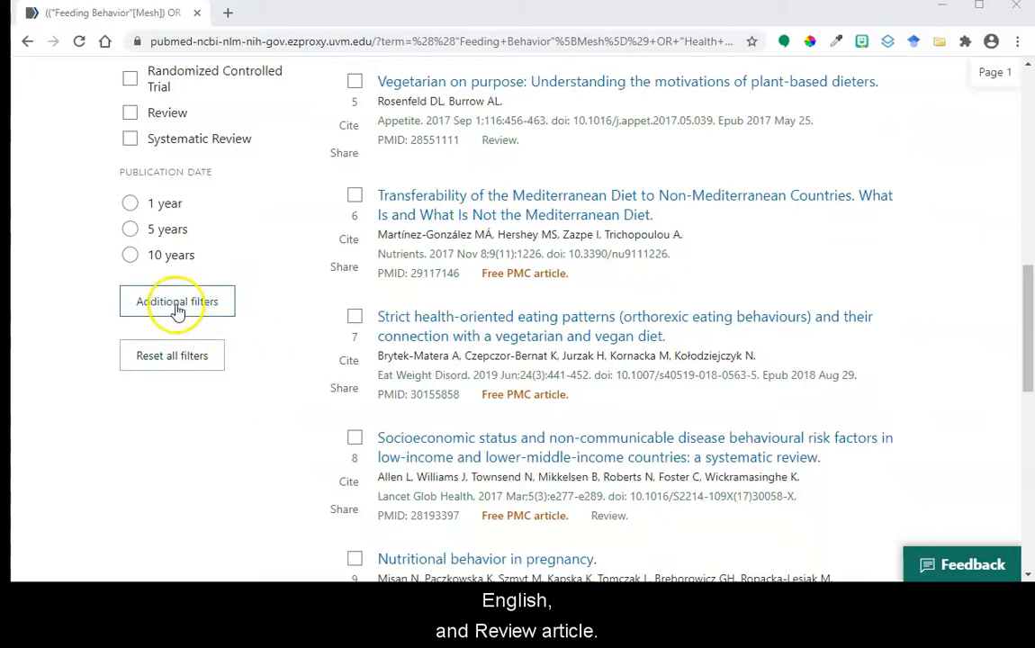
click(178, 306)
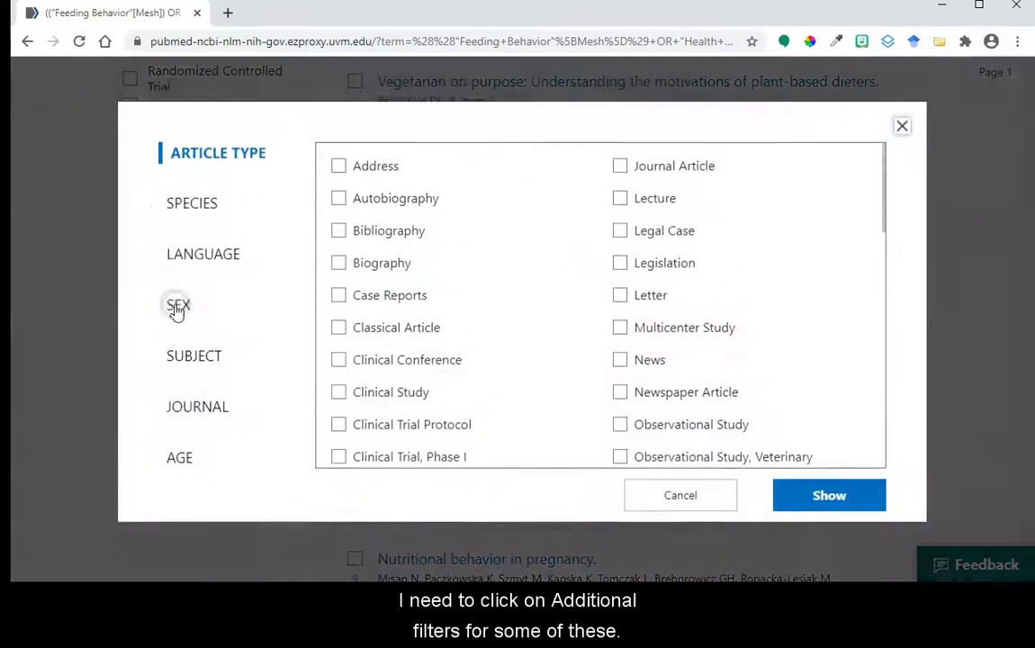
click(179, 465)
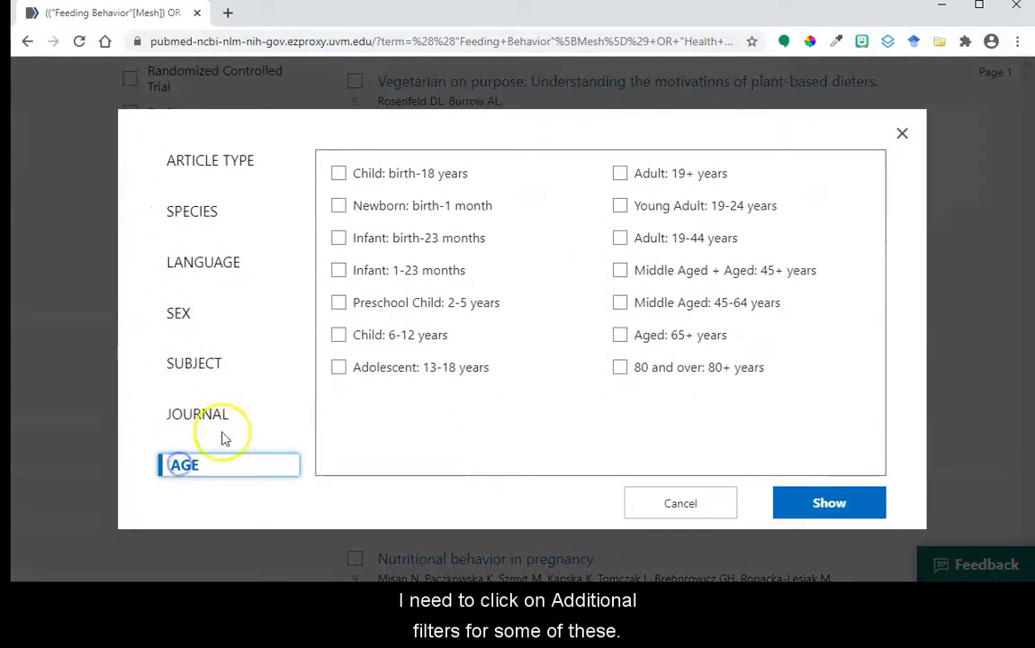
click(338, 368)
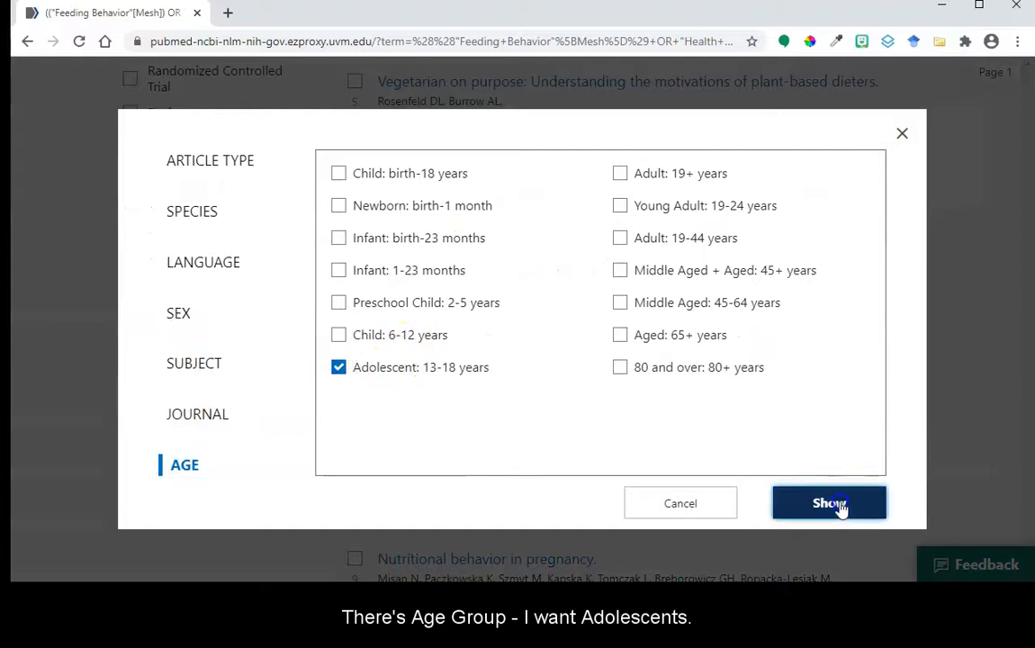
click(837, 504)
Add English from the additional language filters to the results page's filter list.
click(176, 369)
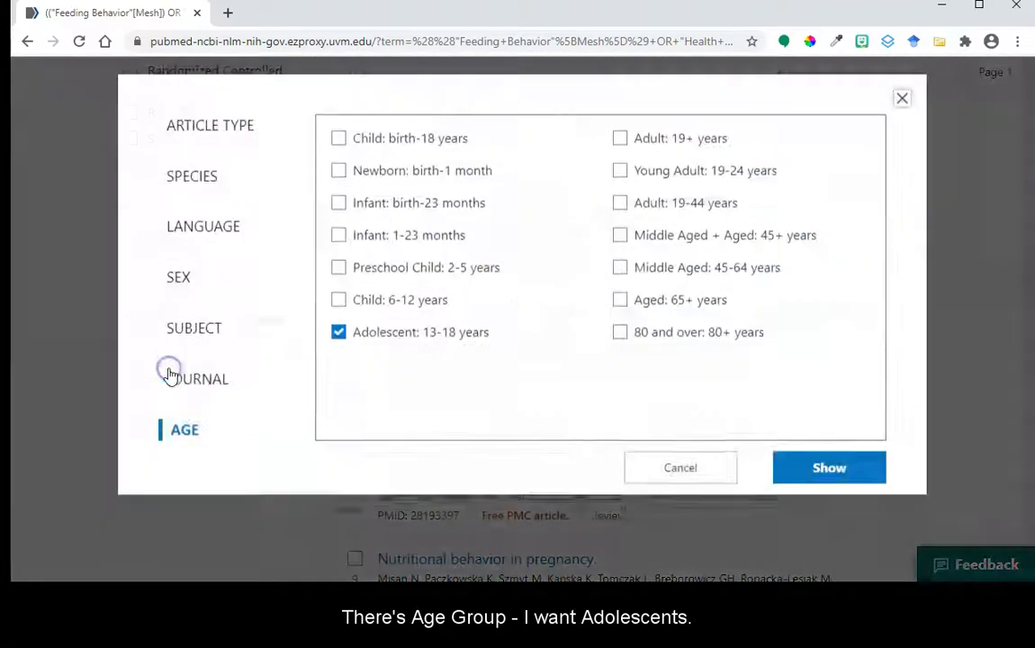
click(182, 277)
scroll(428, 347, down, 4)
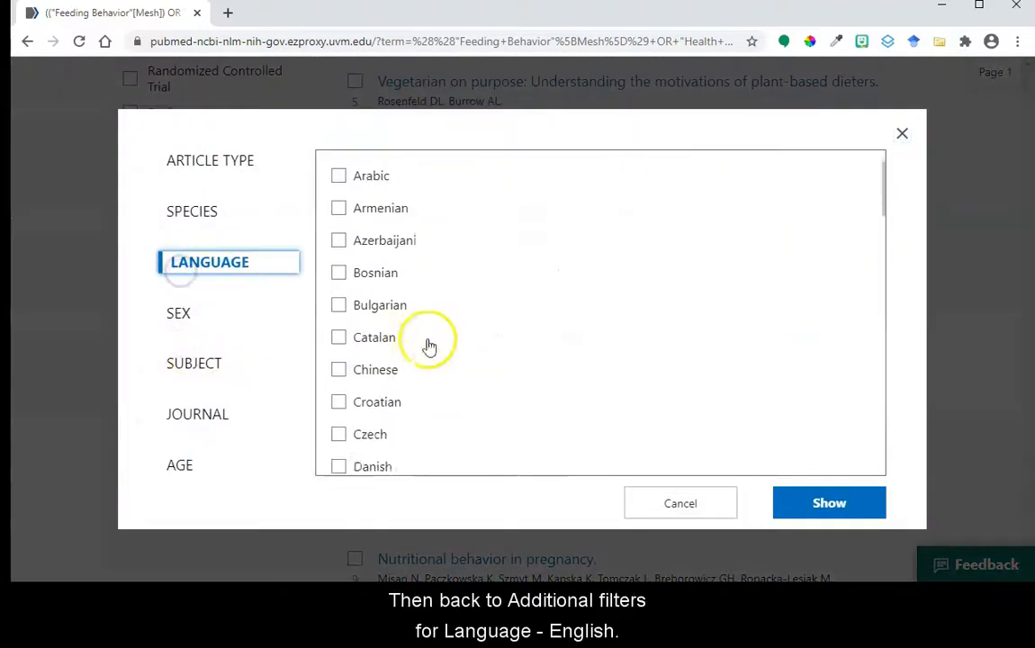
click(338, 270)
click(809, 506)
Apply the English, Adolescent: 13-18 years and Review filters to the search results.
click(130, 384)
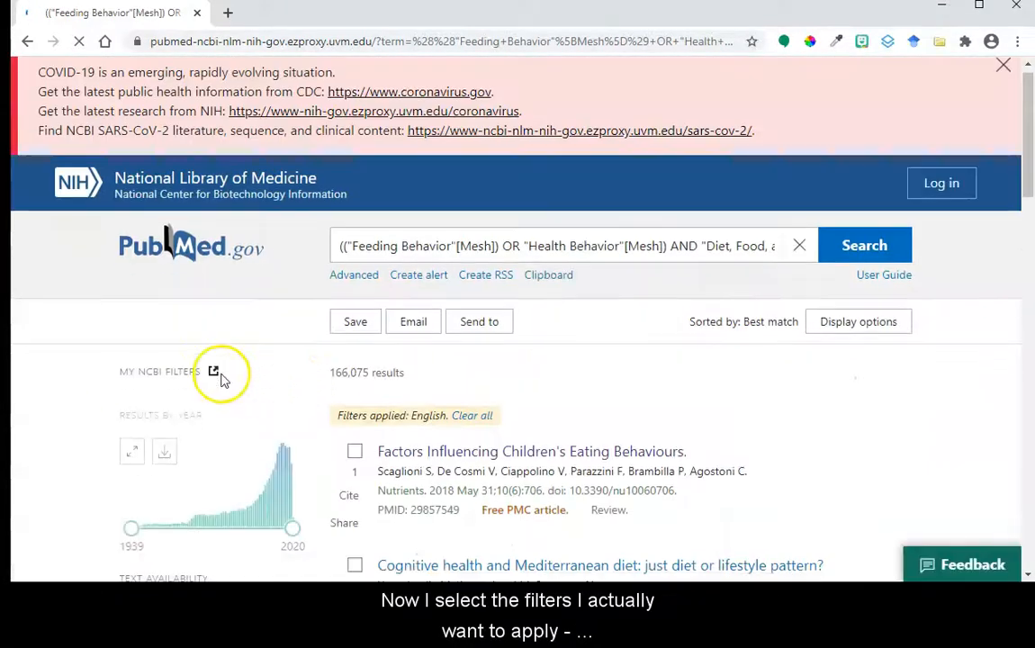
scroll(216, 375, down, 5)
scroll(223, 381, down, 3)
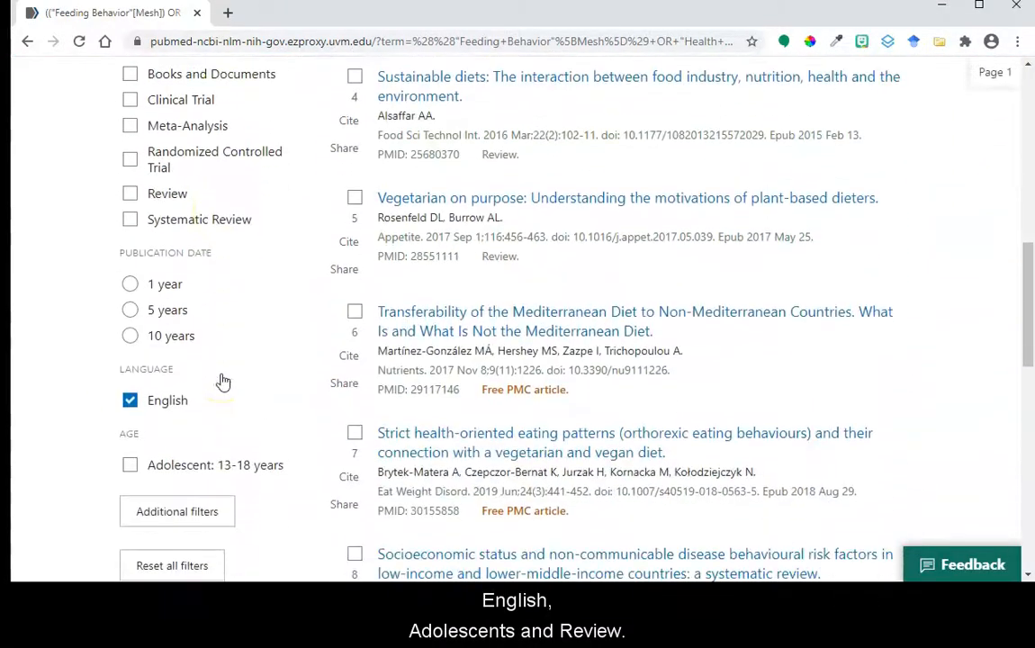
click(133, 467)
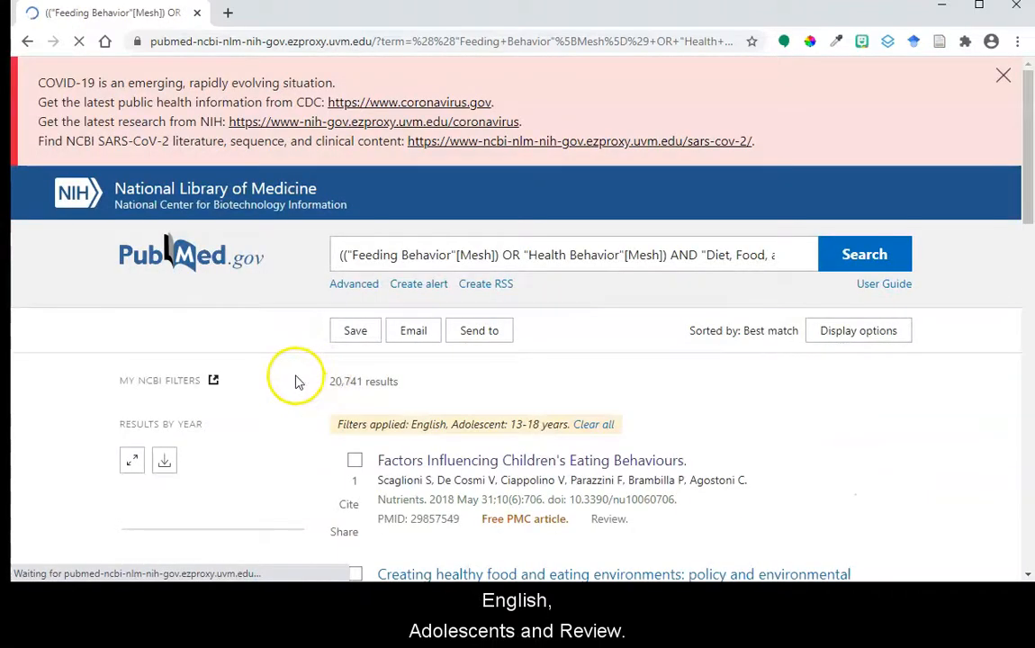
scroll(282, 387, down, 3)
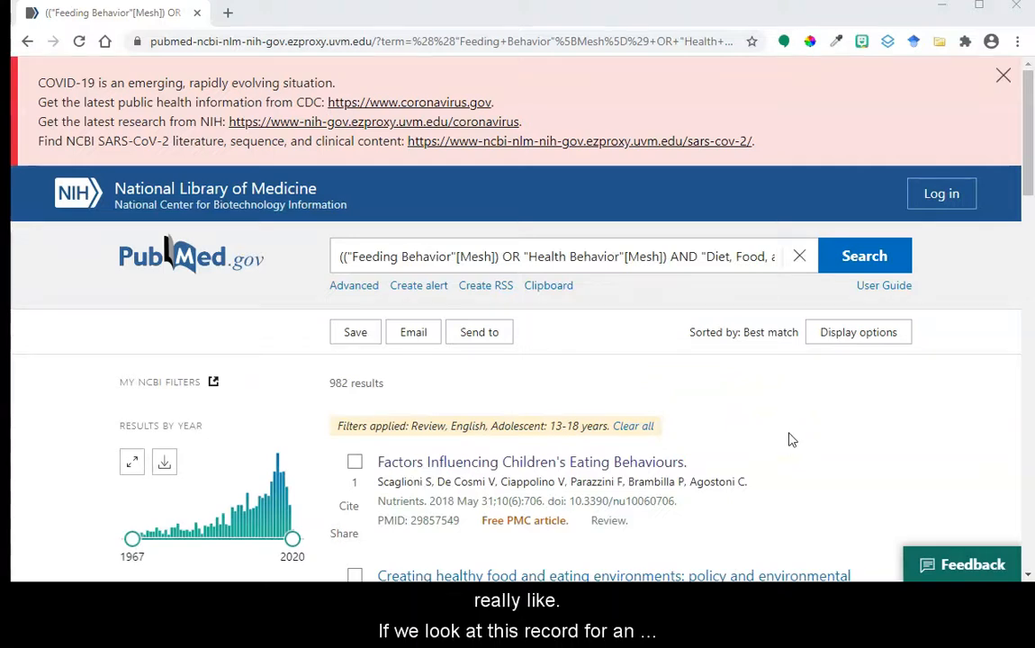
Open the article "Factors Influencing Children's Eating Behaviours" and look up its Feeding Behavior MeSH term in the MeSH database.
click(533, 470)
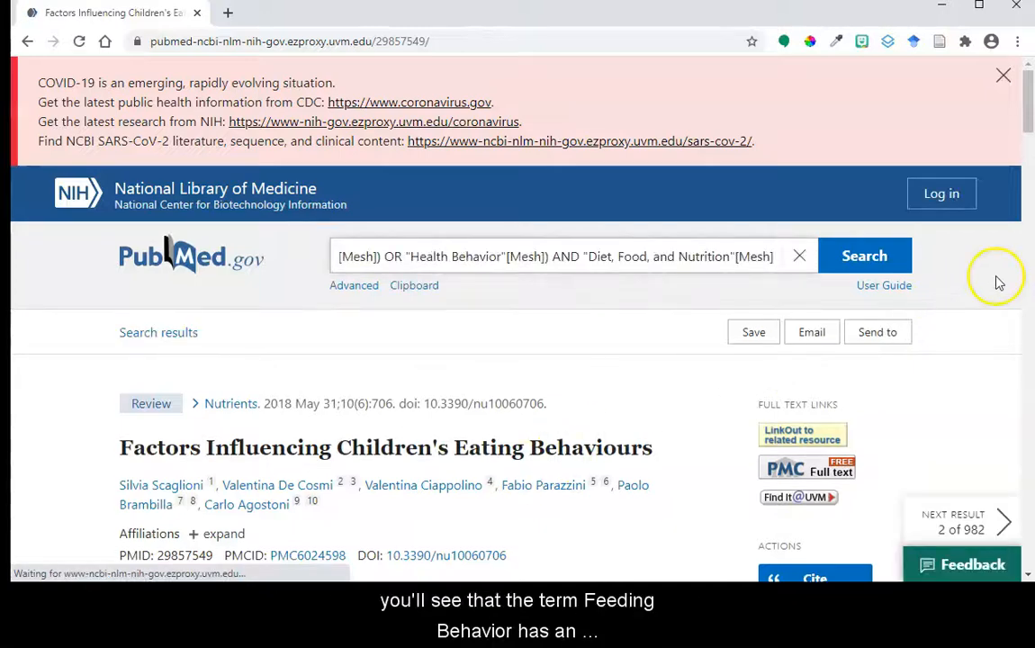
drag(1027, 137, 1029, 467)
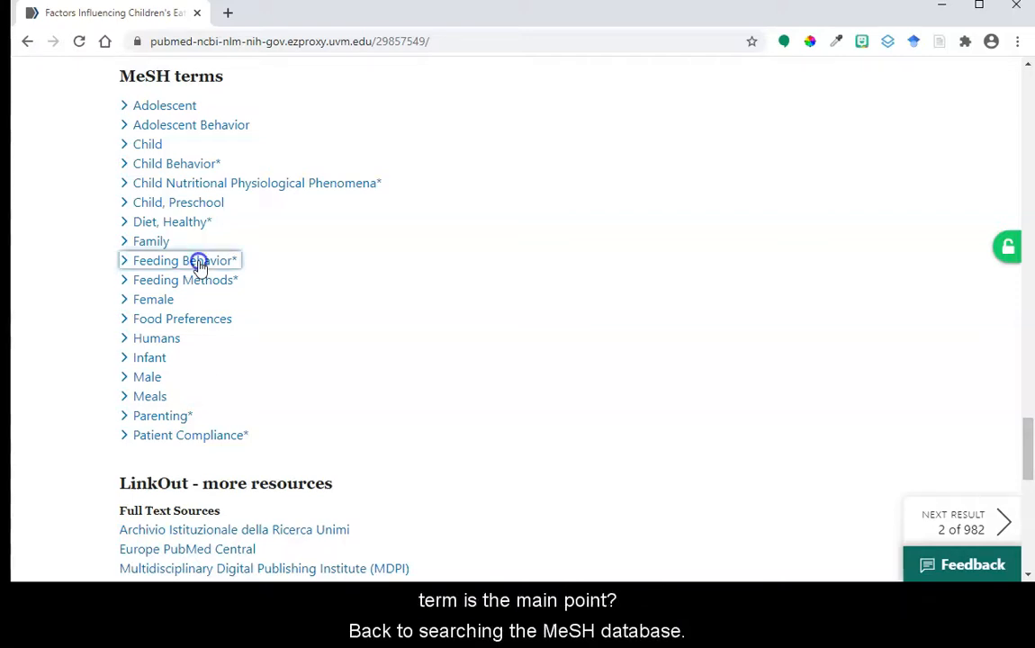
click(199, 262)
click(214, 357)
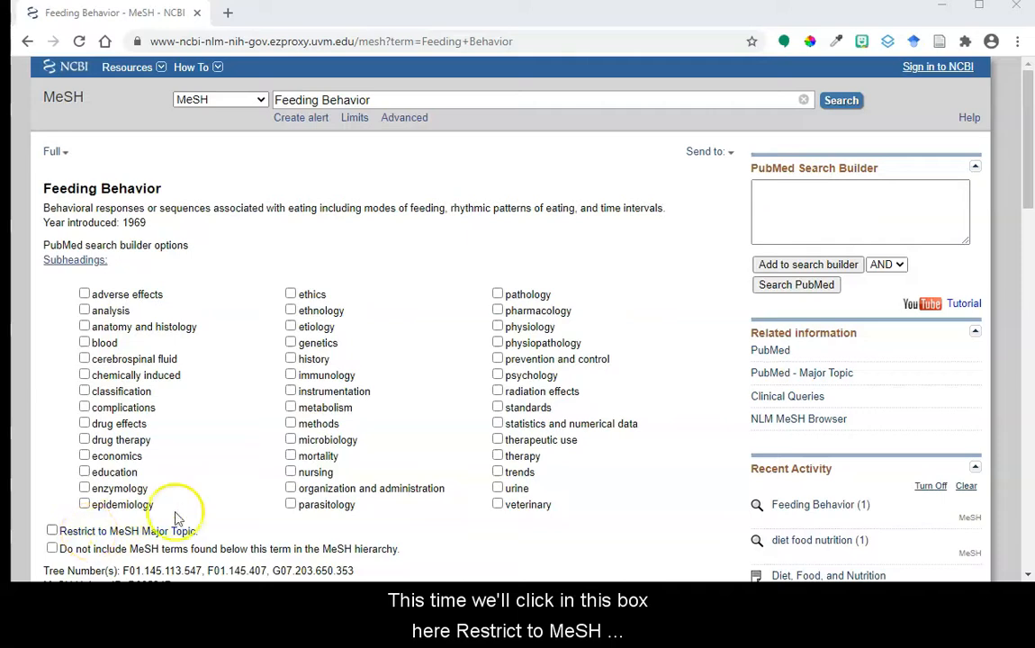
Restrict Feeding Behavior to MeSH Major Topic and add it to the PubMed Search Builder.
click(52, 531)
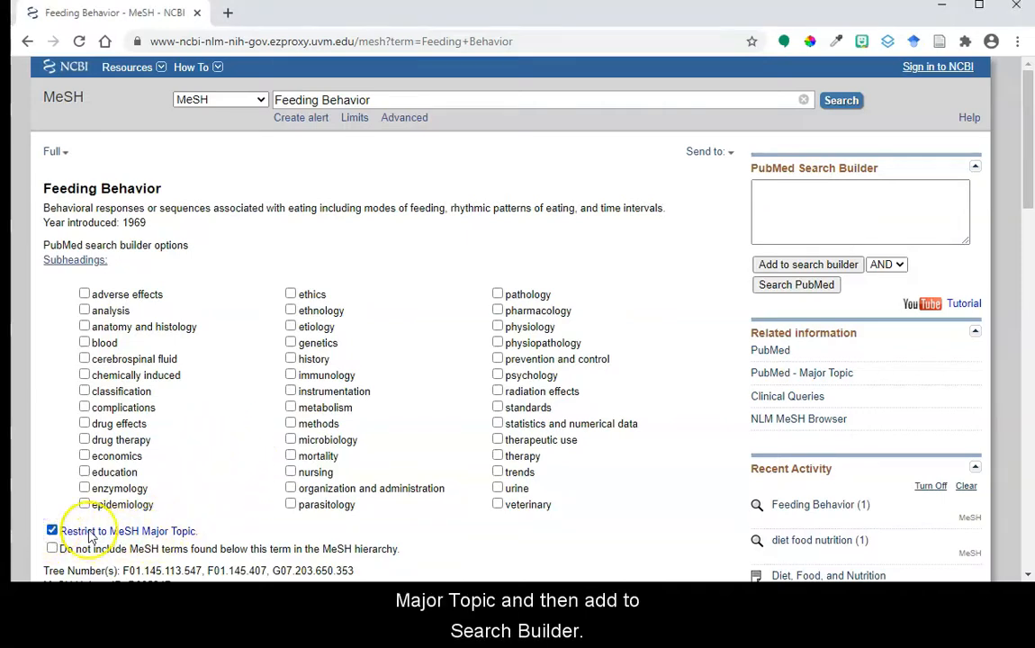
click(828, 264)
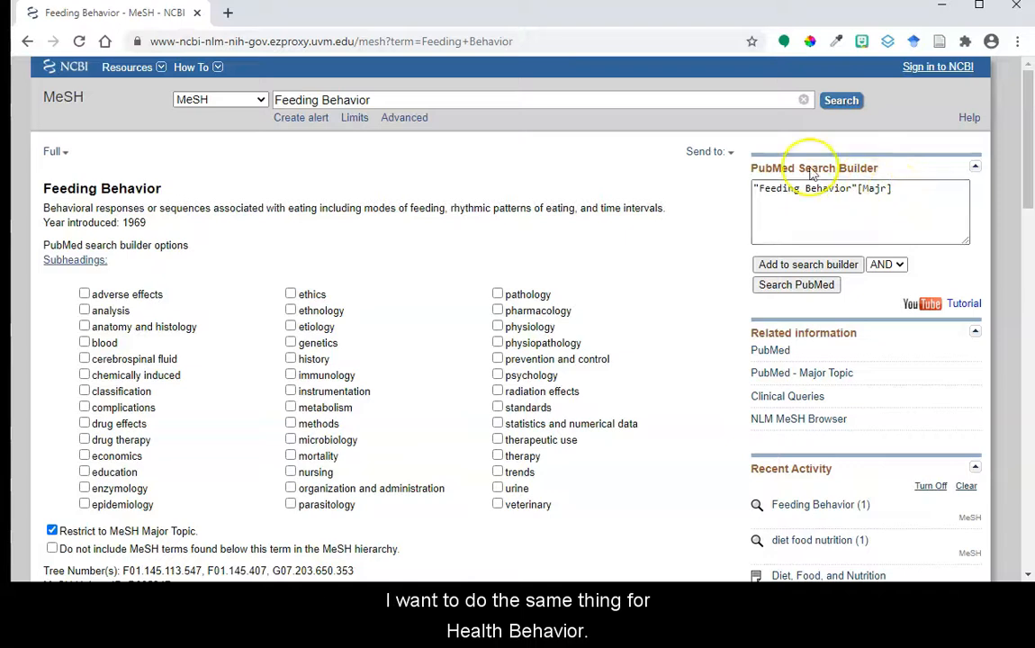
Search the MeSH database for "health Behavior" and open the Health Behavior term.
drag(321, 100, 234, 90)
text(health)
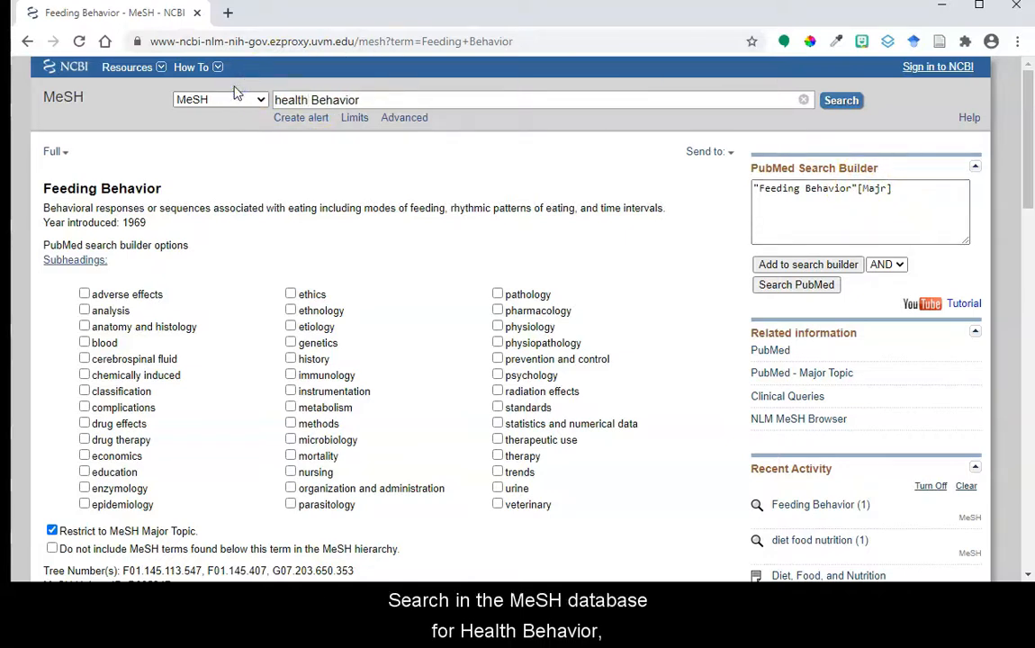
click(855, 99)
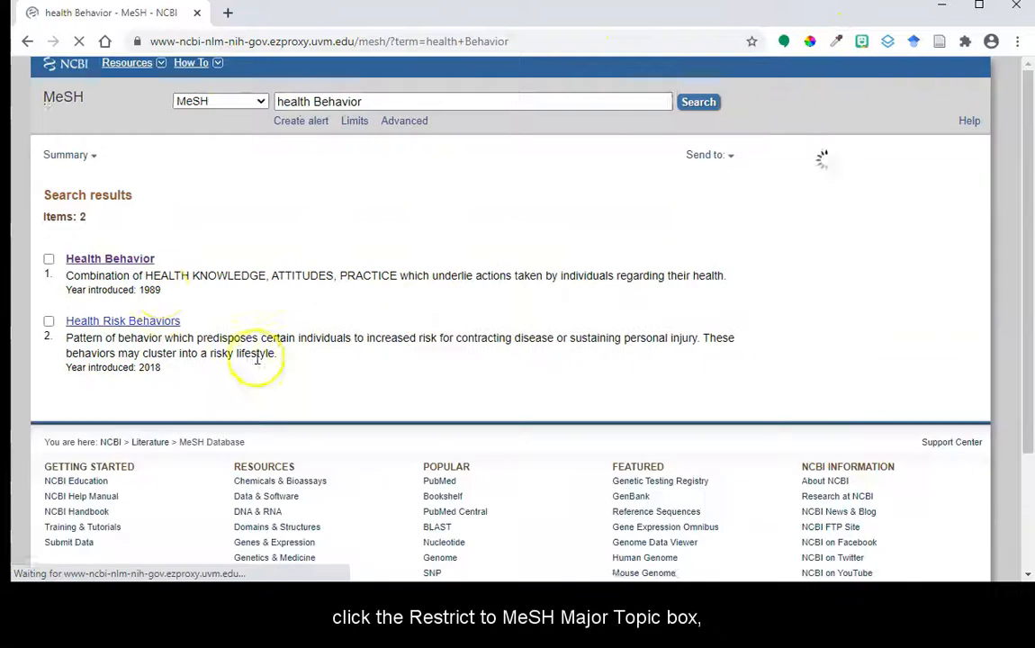
click(85, 255)
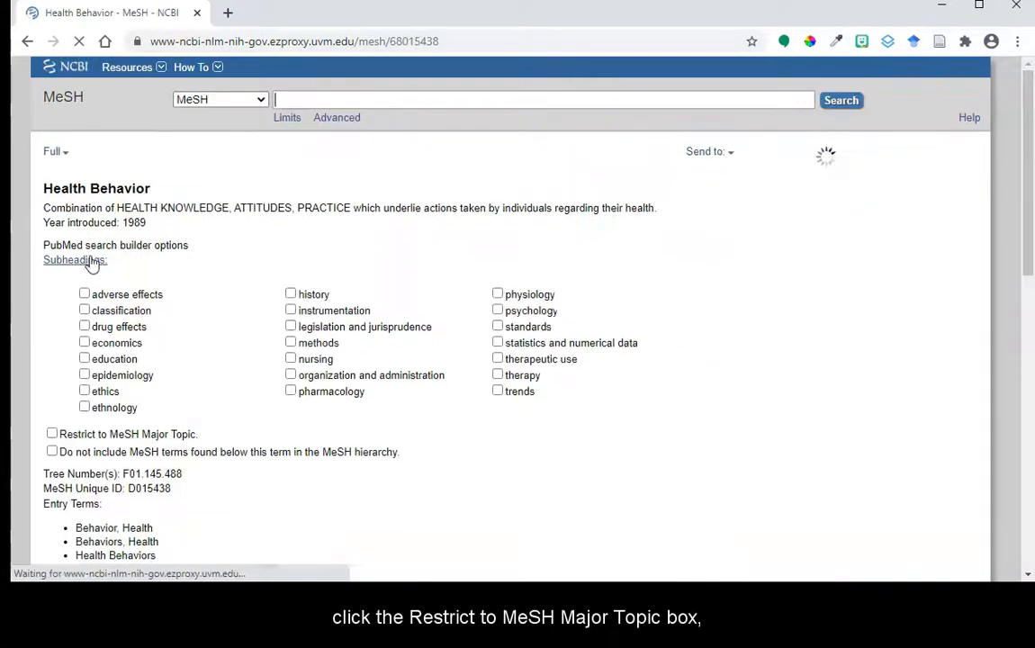
Restrict Health Behavior to MeSH Major Topic and add it to the PubMed Search Builder, combined using OR.
click(52, 434)
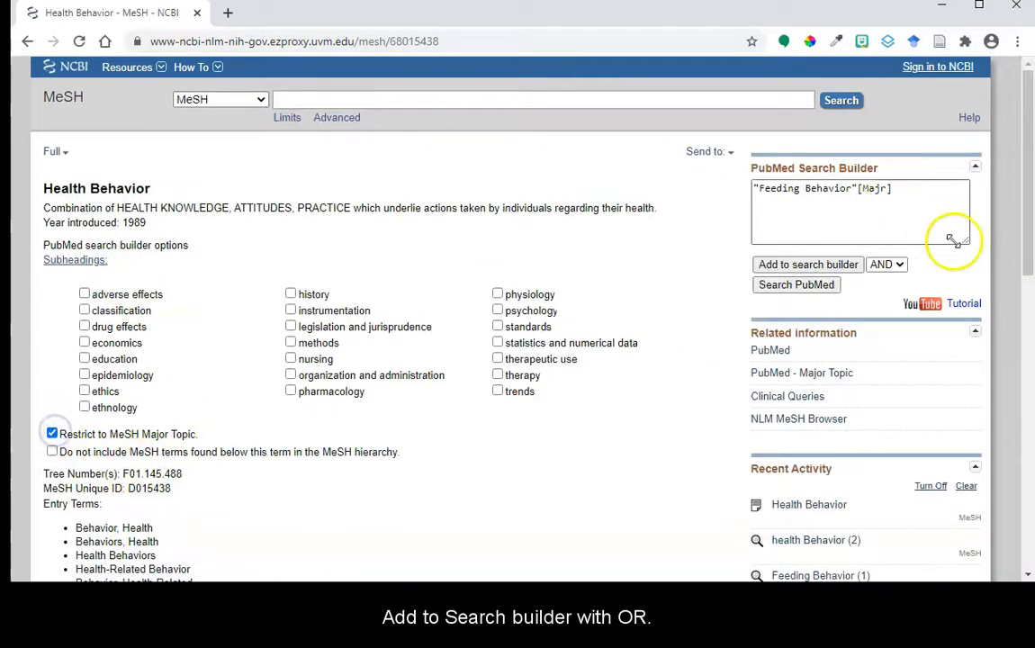
click(896, 264)
click(882, 308)
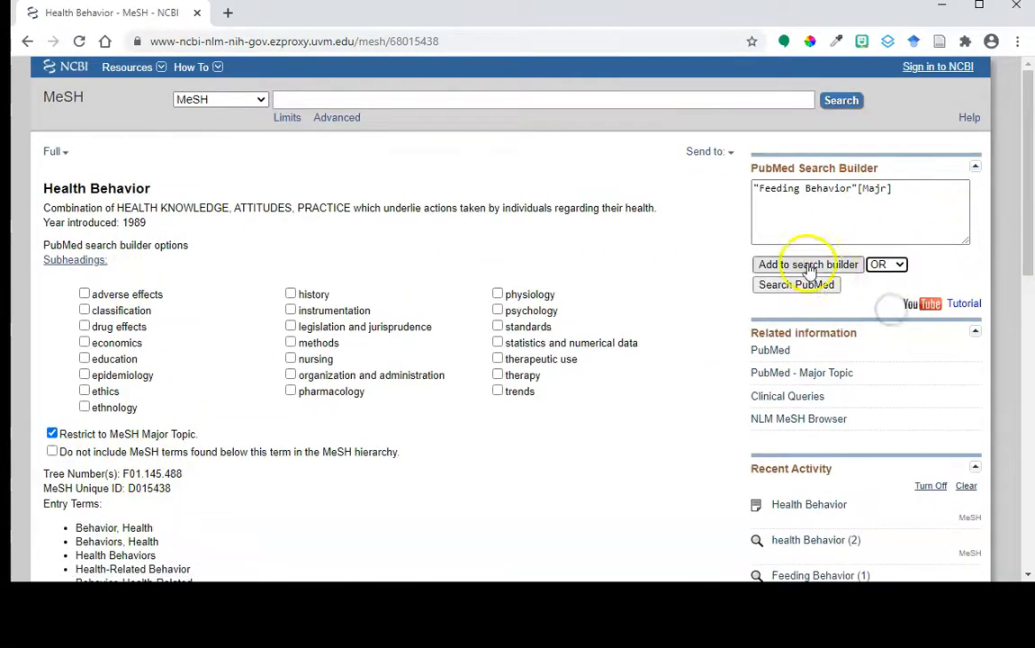
click(809, 265)
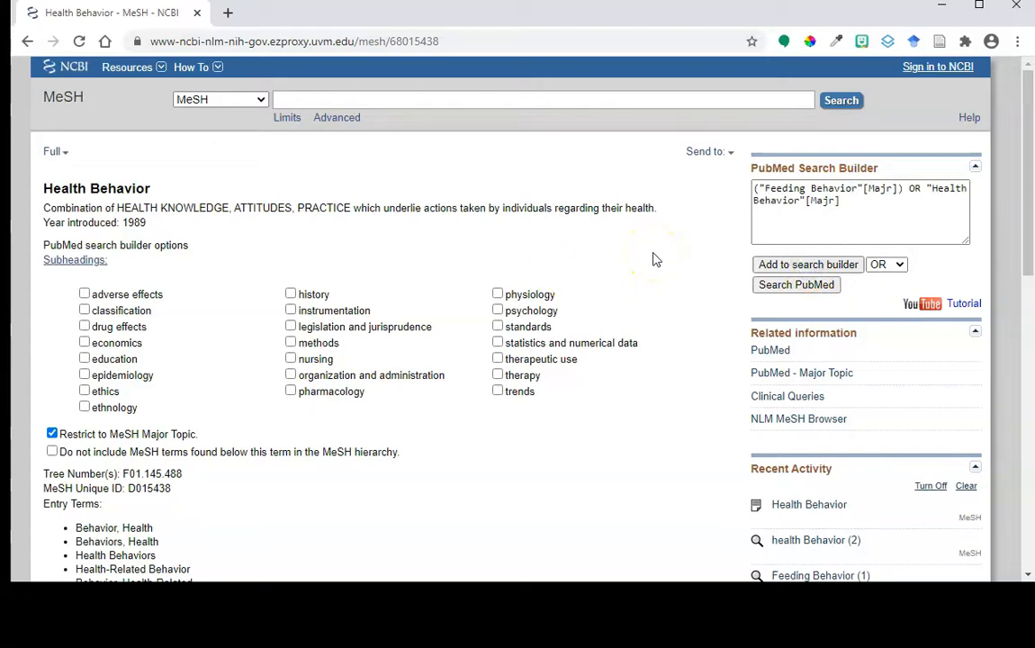
Search the MeSH database for "diet food nutrition".
click(315, 100)
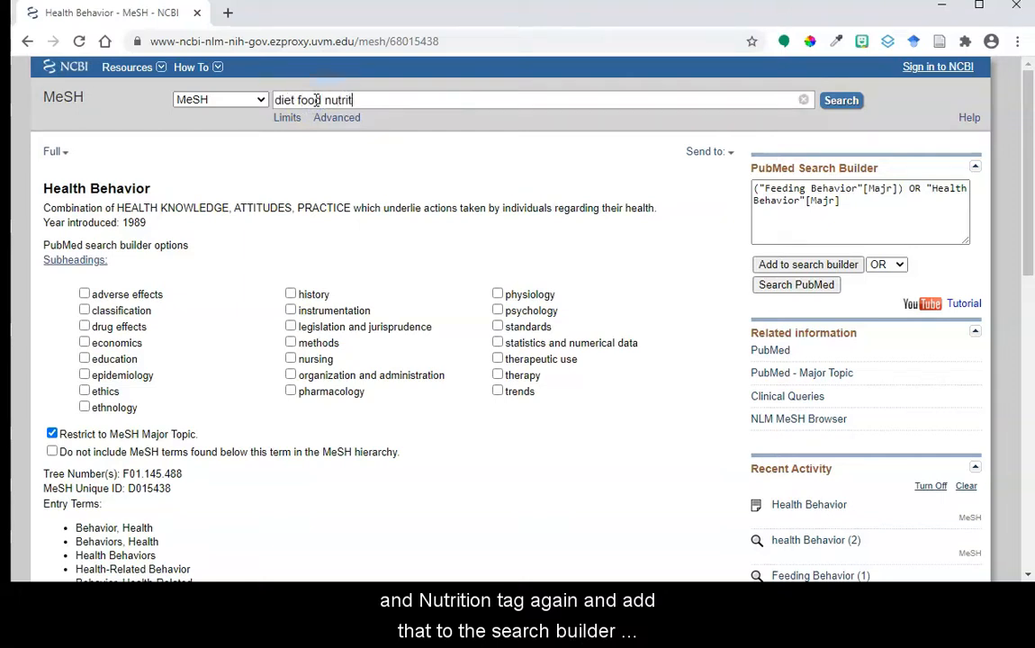
text(diet food nutrition)
key(Return)
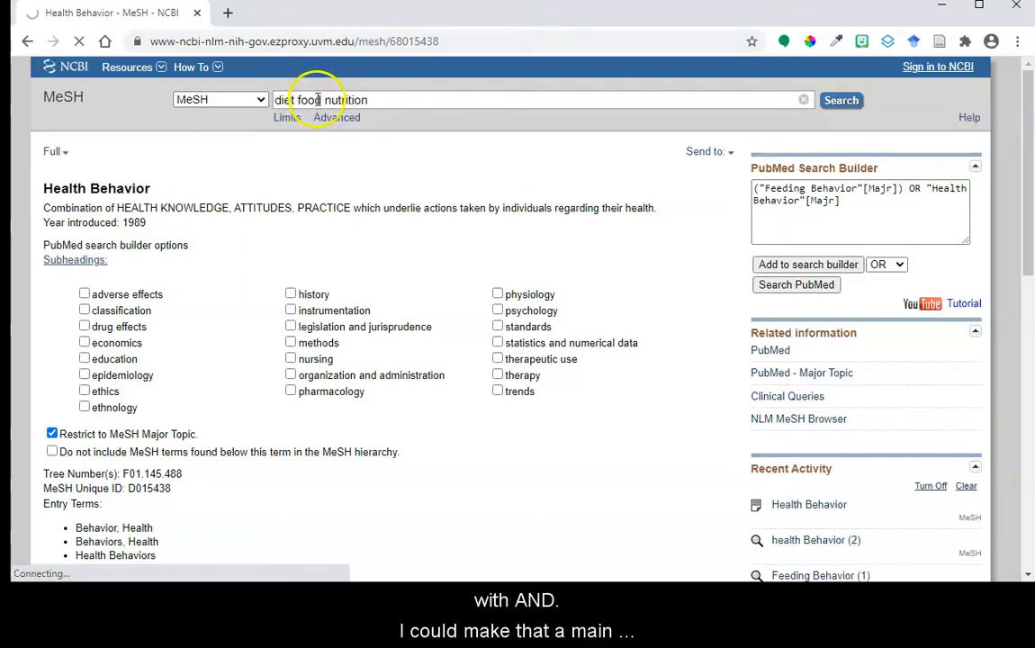
Add Diet, Food, and Nutrition to the PubMed Search Builder, combined using AND, and run the search in PubMed.
click(896, 269)
click(883, 287)
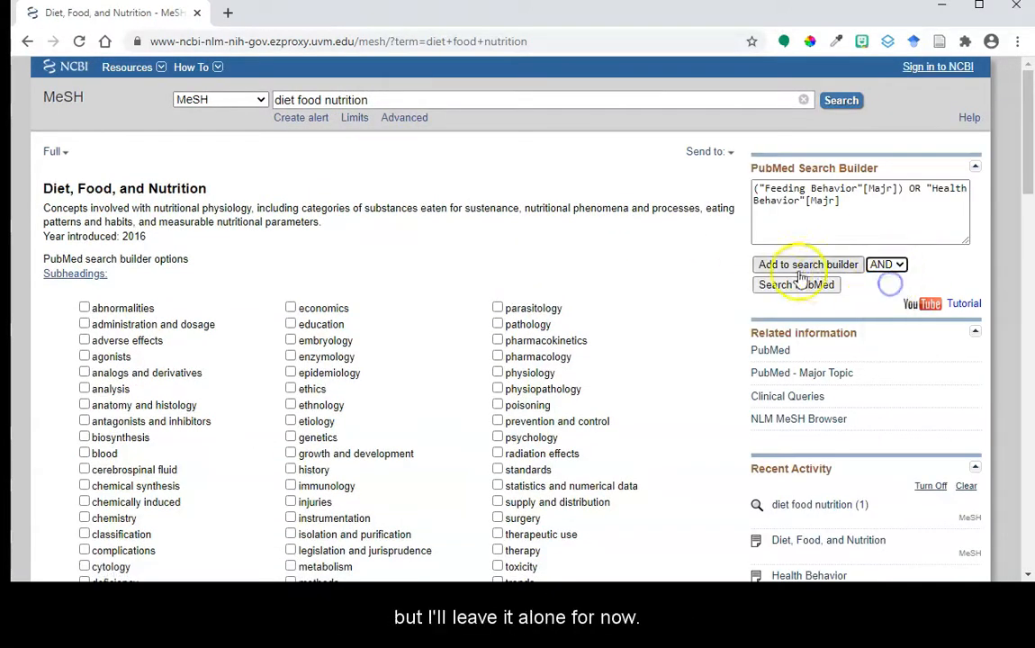
click(785, 266)
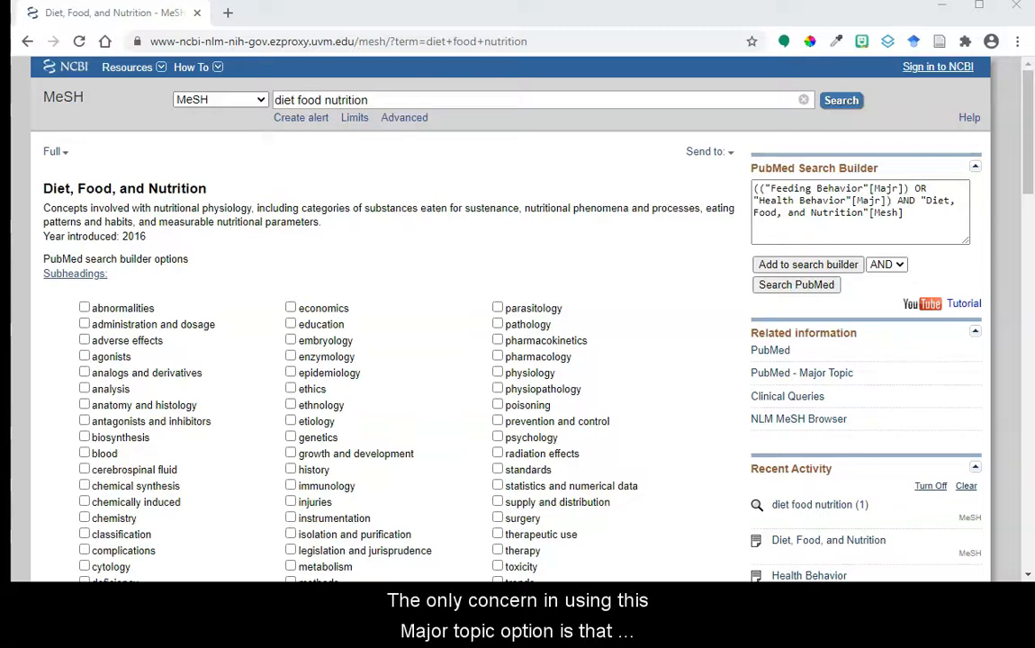
click(790, 288)
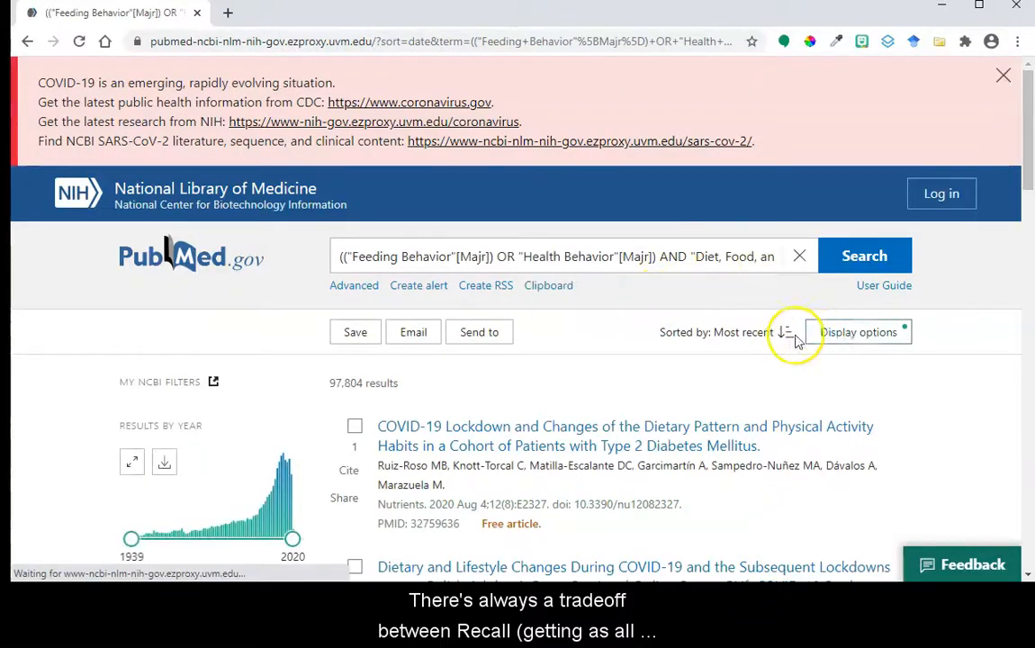
Sort the PubMed search results by Best match.
click(844, 334)
click(792, 447)
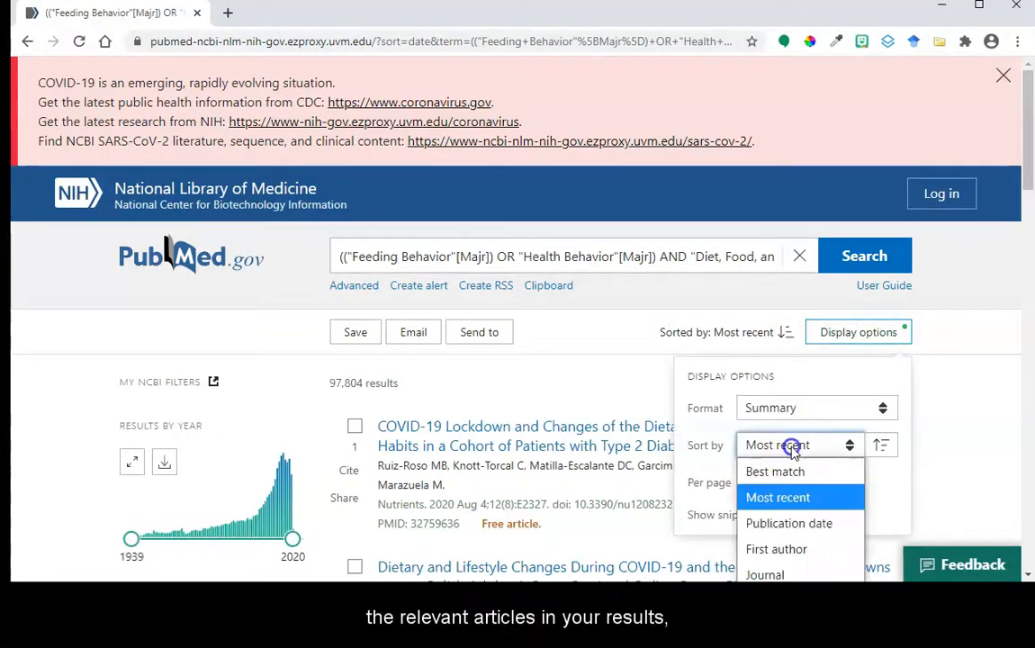
click(782, 472)
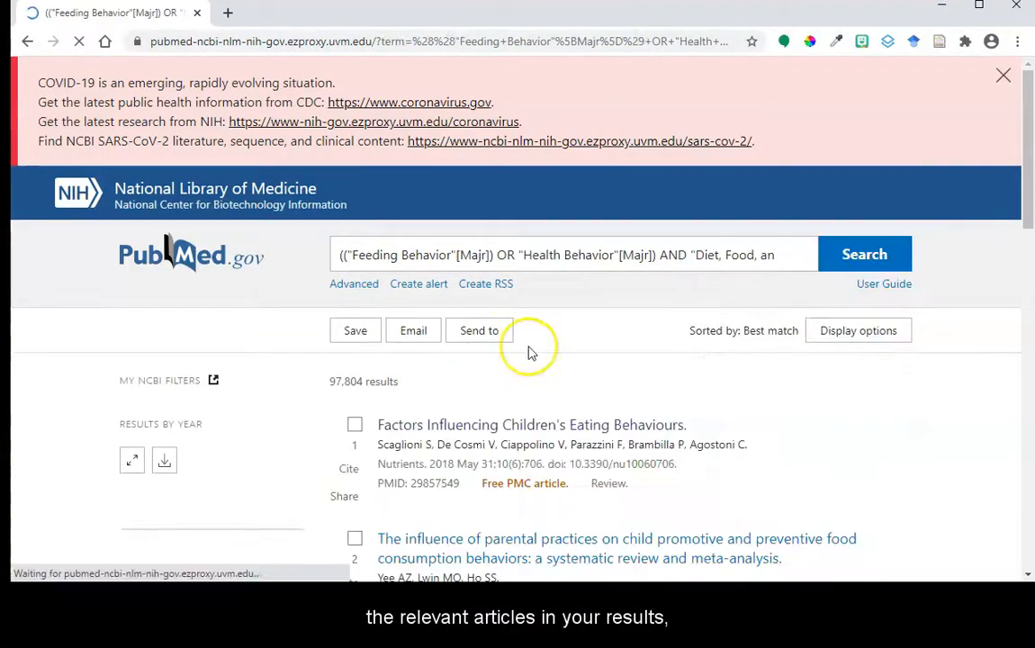
Filter the results to English language, age group Adolescent: 13-18 years, and article type Review.
scroll(474, 445, down, 9)
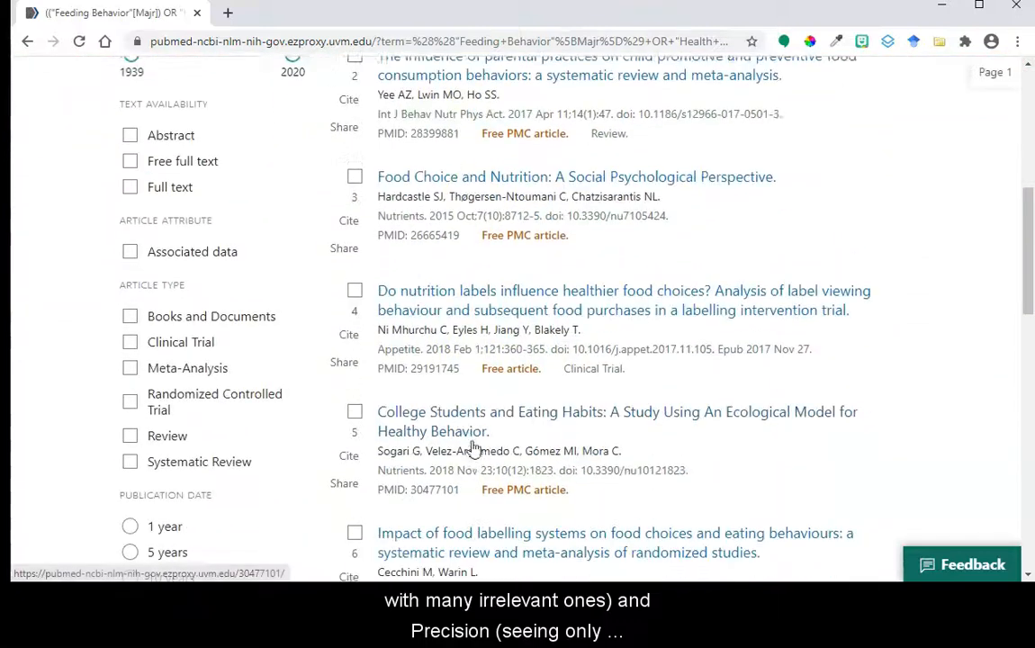
click(131, 384)
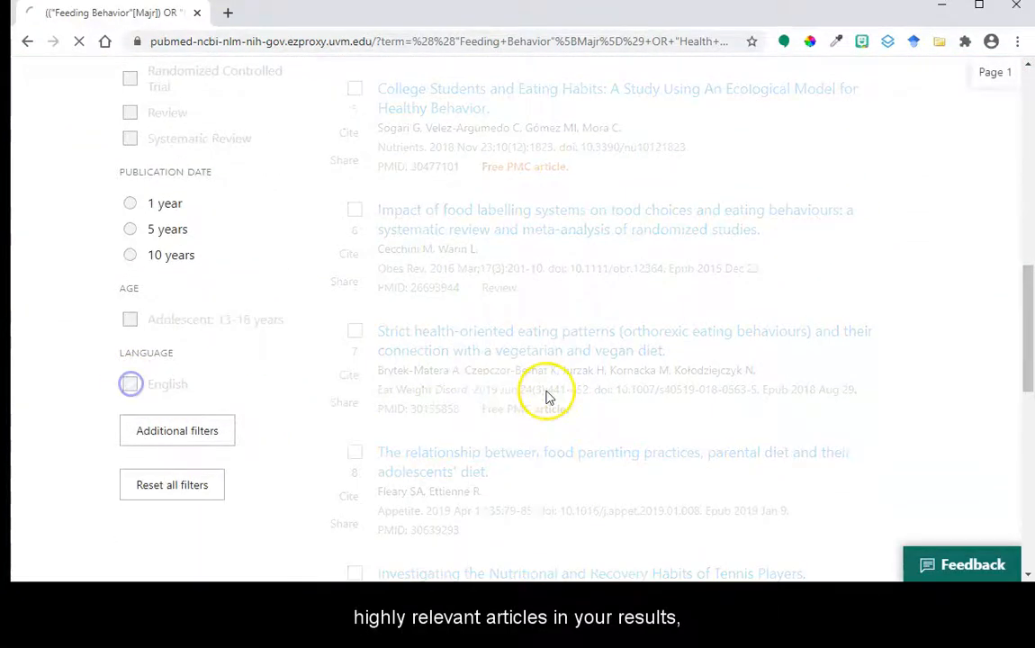
scroll(521, 399, down, 6)
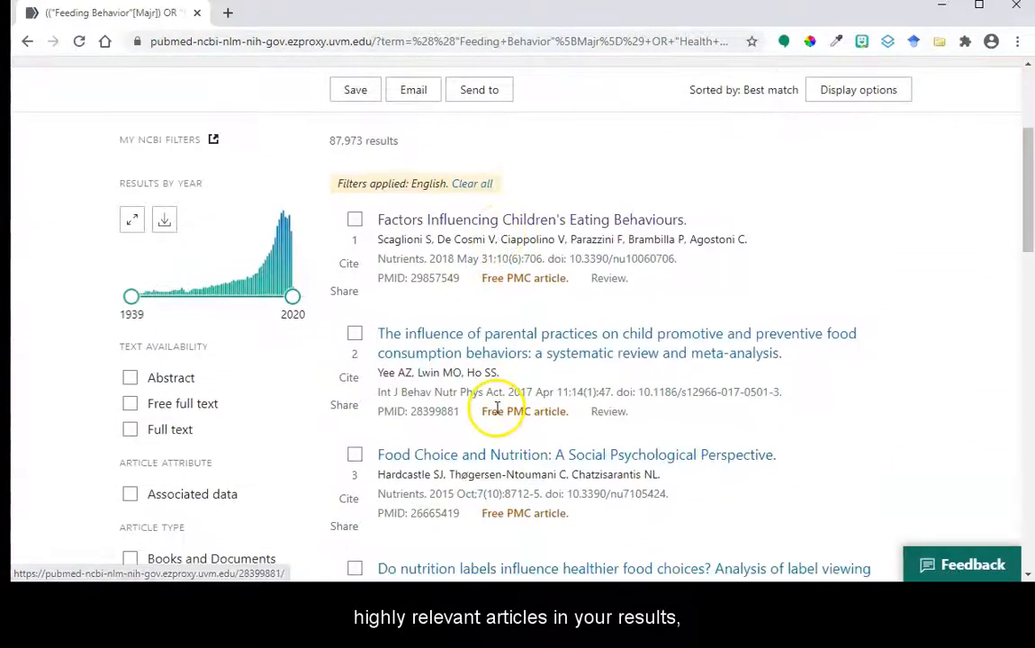
scroll(451, 420, down, 3)
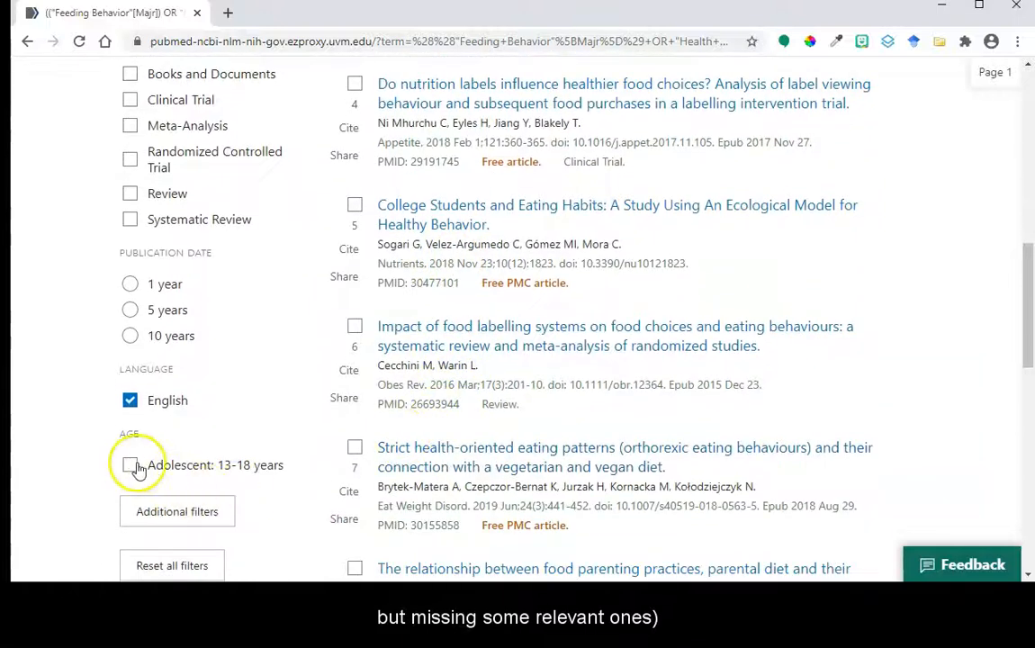
click(132, 463)
scroll(450, 412, down, 5)
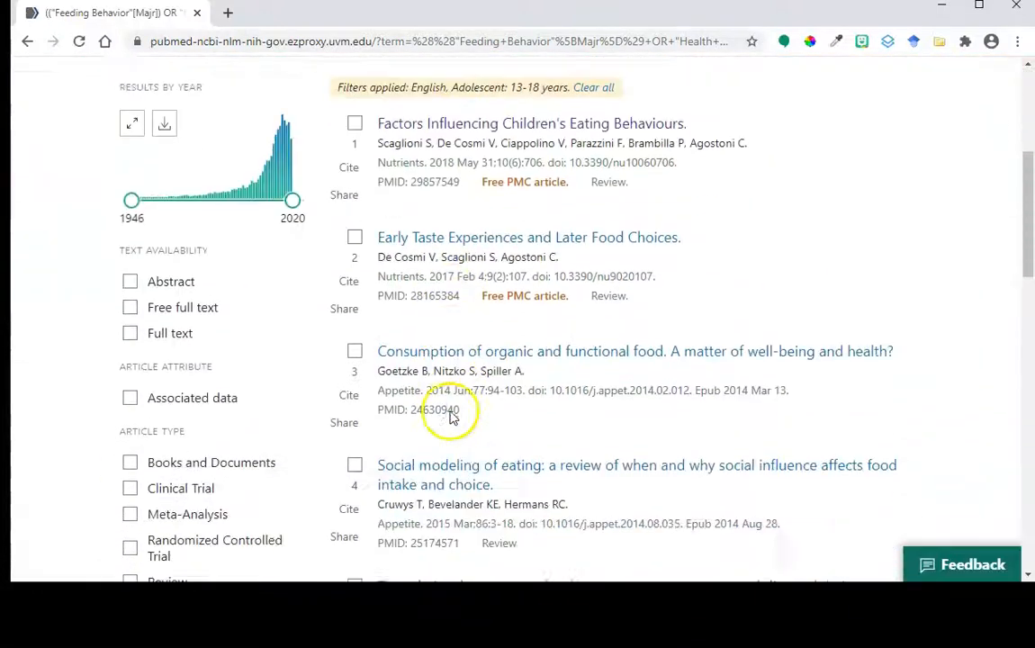
click(131, 436)
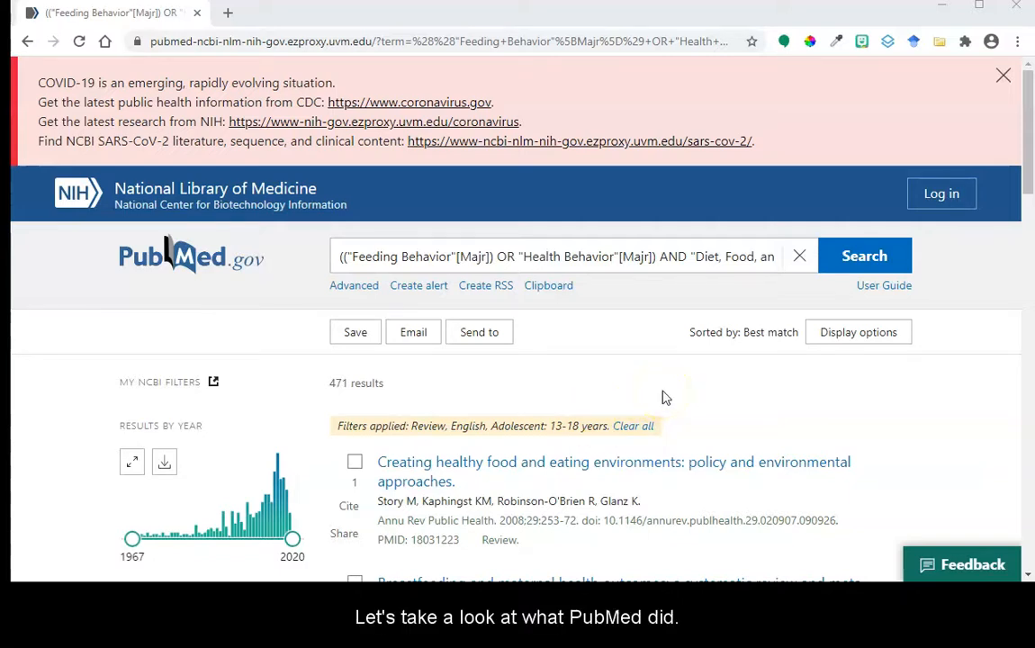
Open the Advanced Search Builder and bring up its History and Search Details.
click(343, 287)
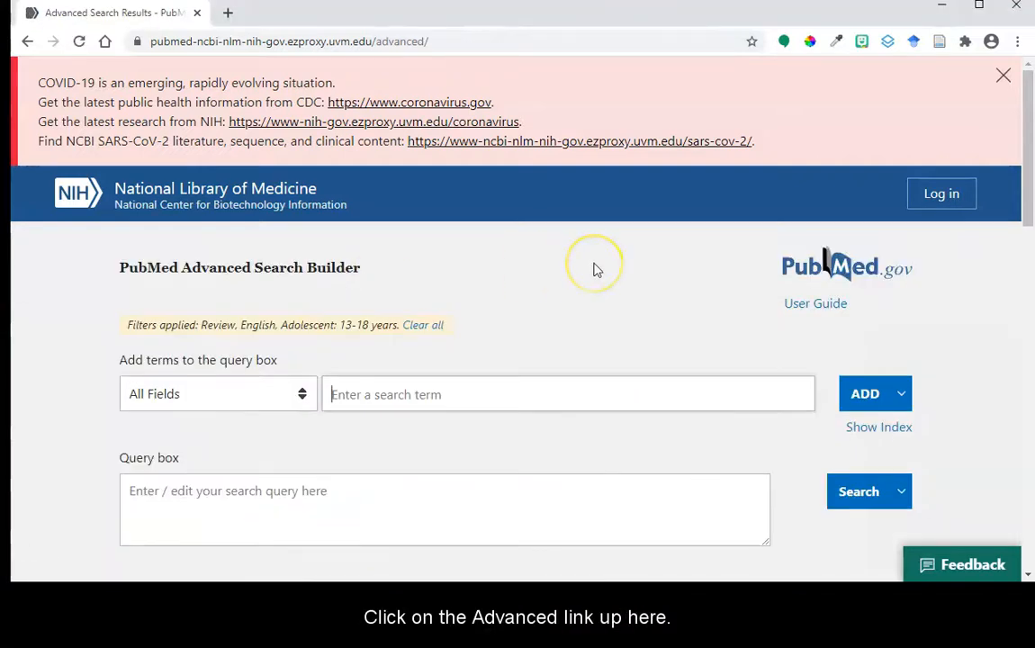
scroll(594, 269, down, 5)
scroll(657, 285, down, 2)
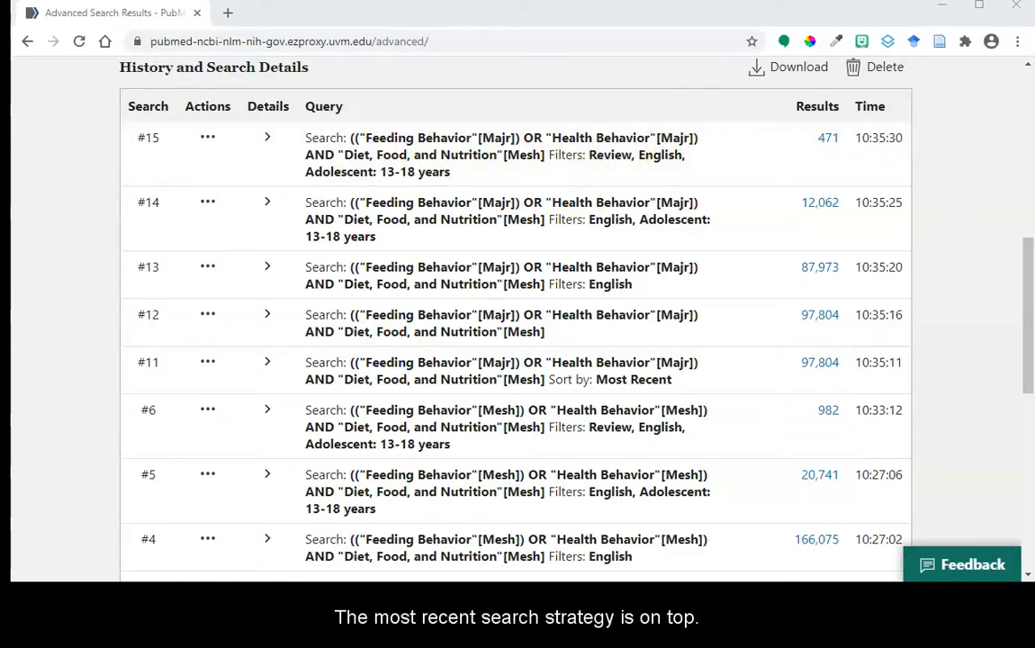
Expand the details of the most recent search in the history and copy its full query, including the filters.
click(350, 140)
drag(351, 140, 577, 180)
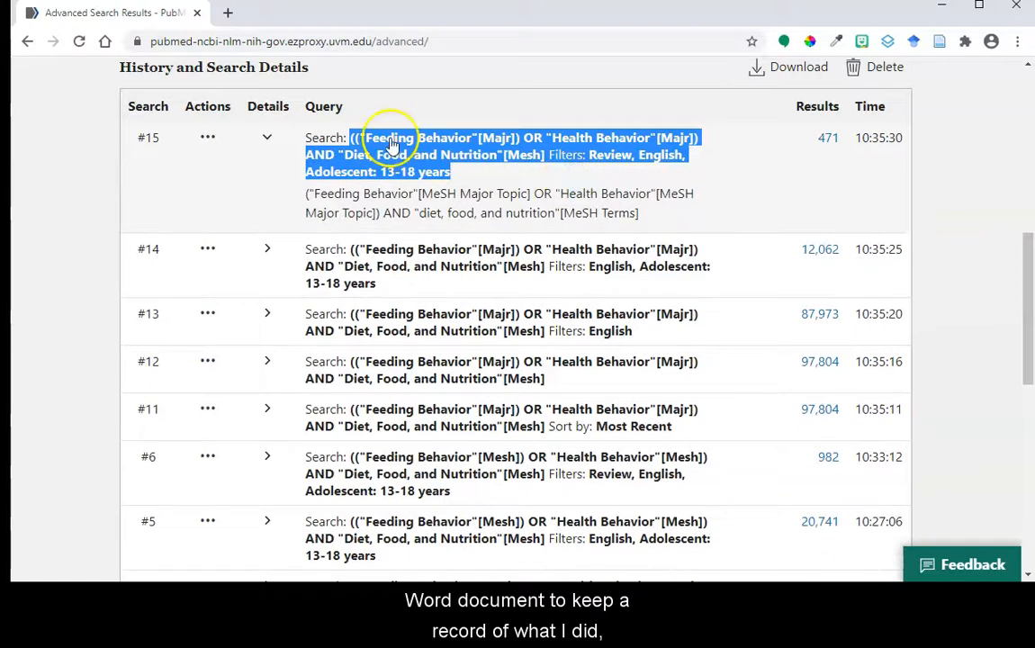
right_click(398, 143)
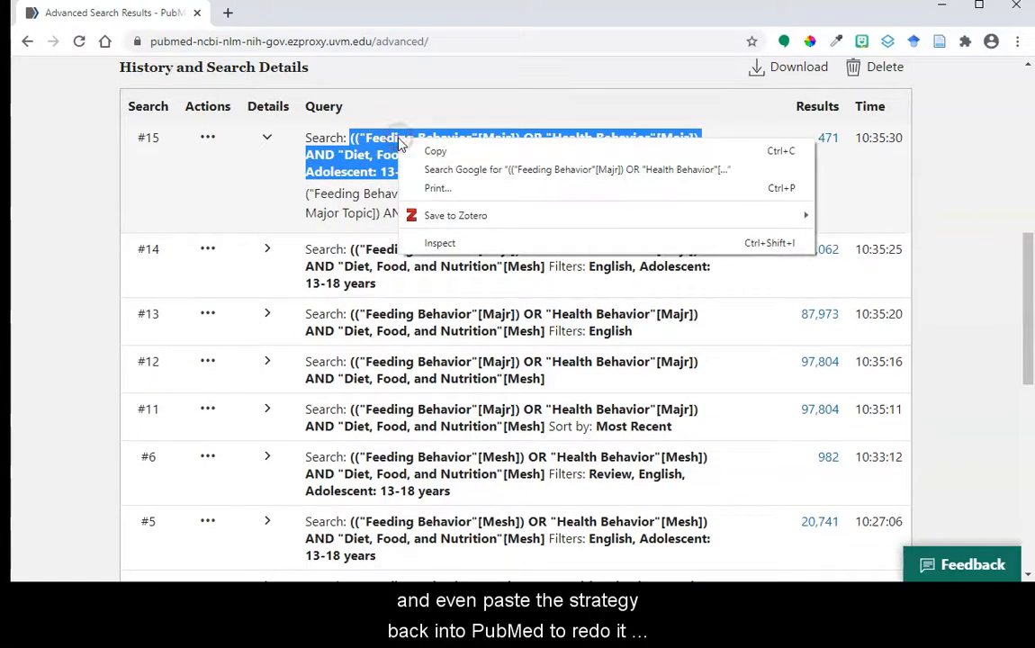
click(448, 153)
click(529, 182)
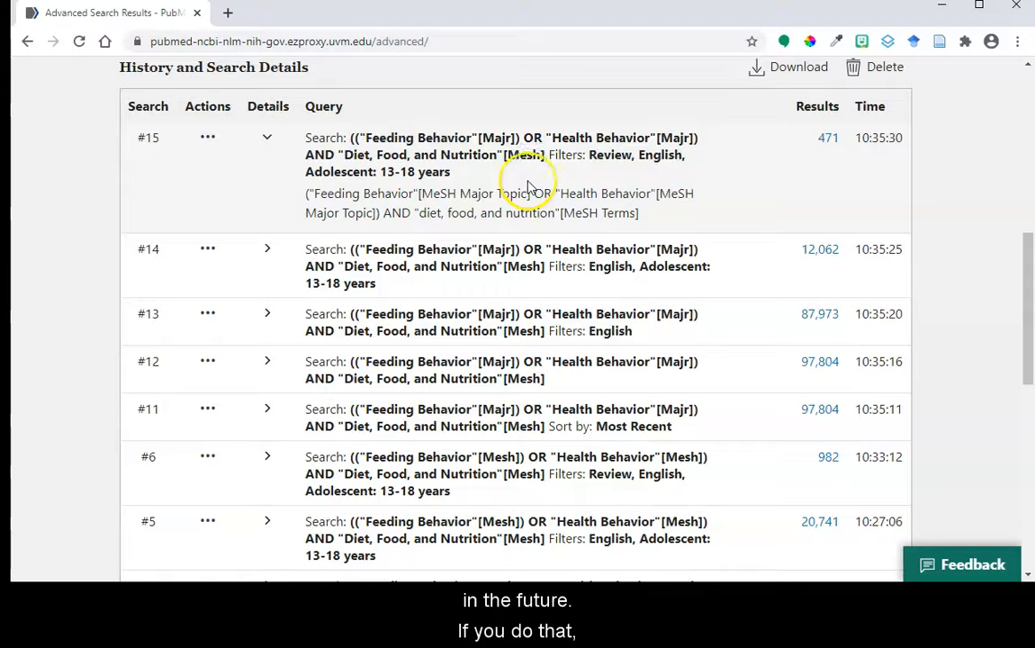